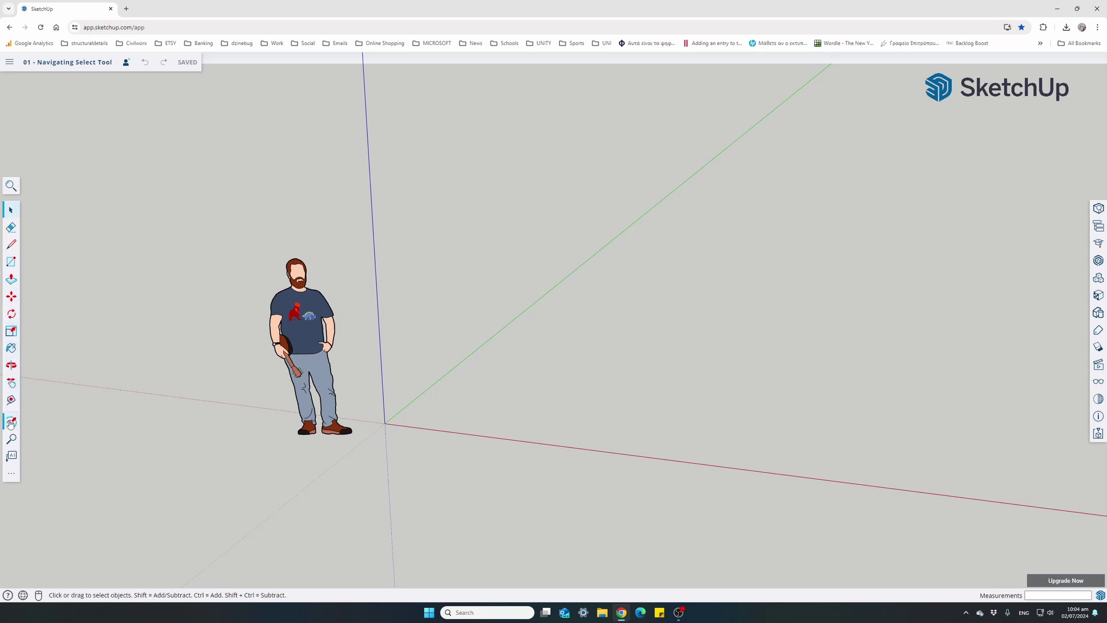
Step: Toggle the additional tools panel, then view and dismiss the model's sharing options from the main menu
click(11, 475)
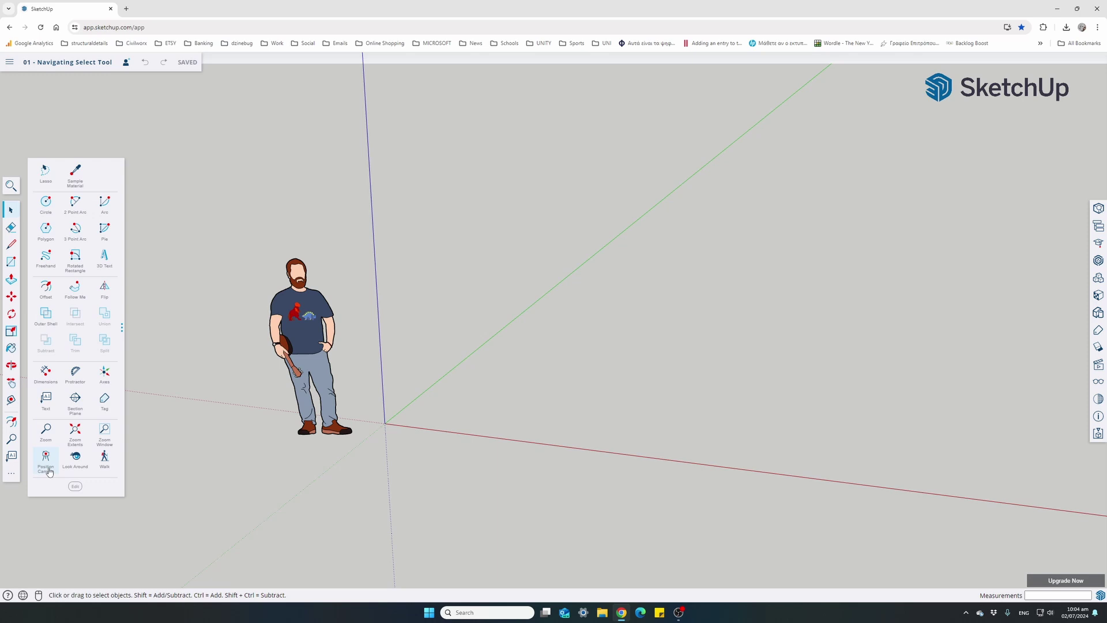
click(11, 476)
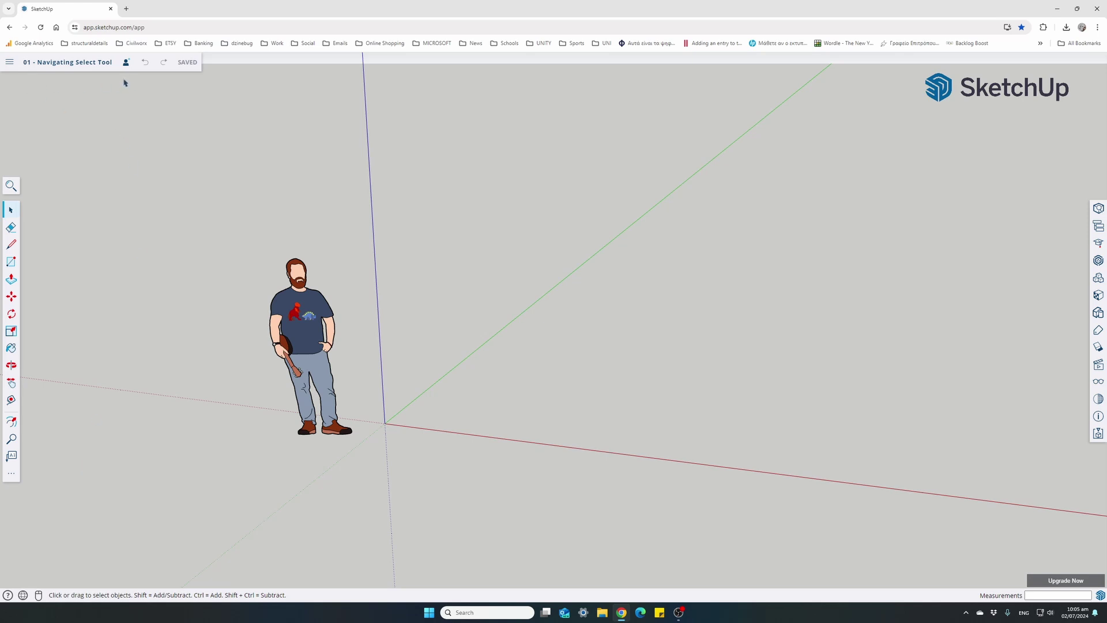
click(9, 62)
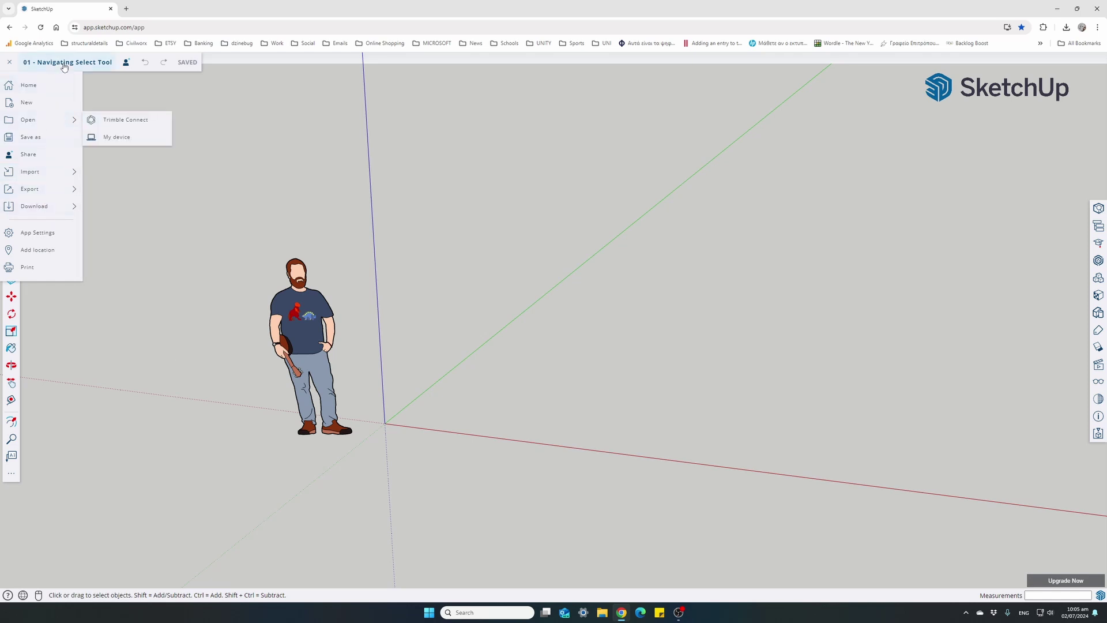
click(125, 64)
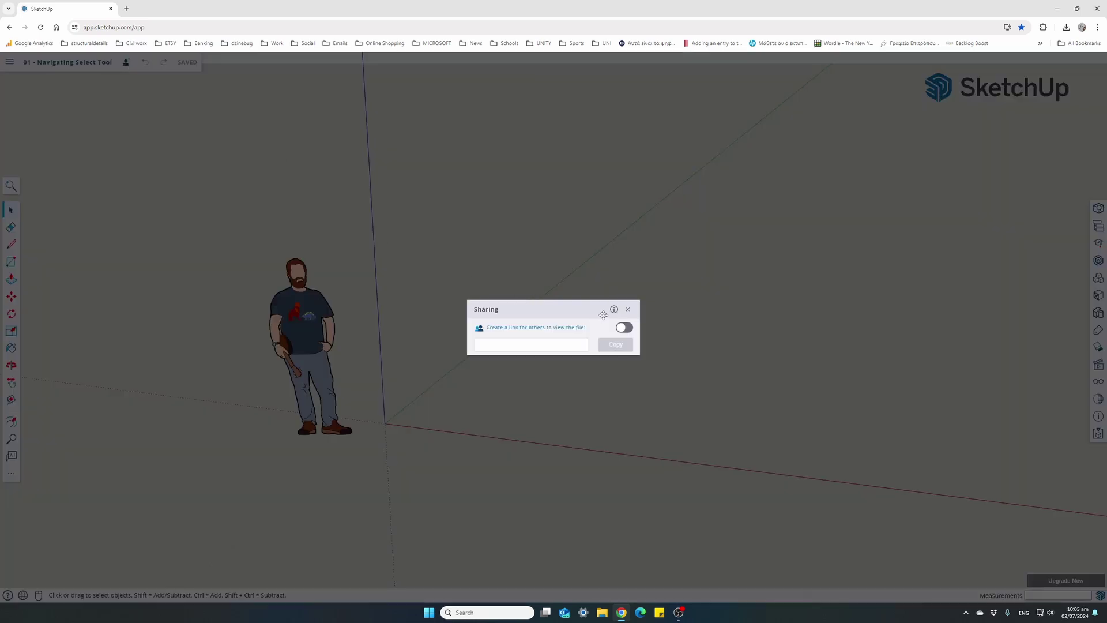
click(628, 309)
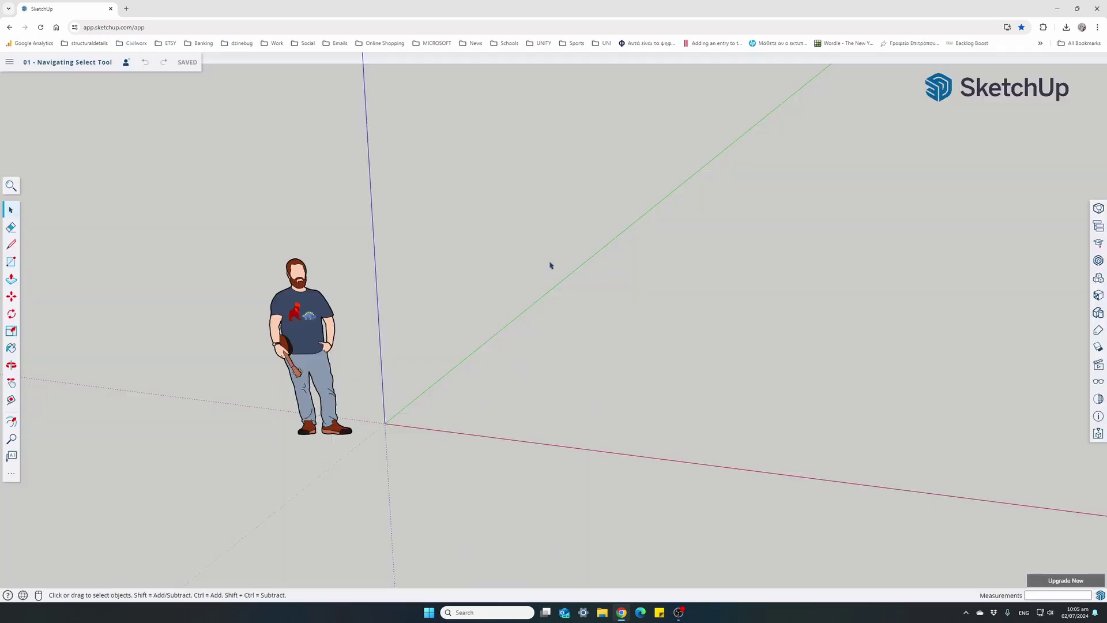
Step: Browse the 3D Warehouse library and material swatches in the right tray, then close them
click(1097, 261)
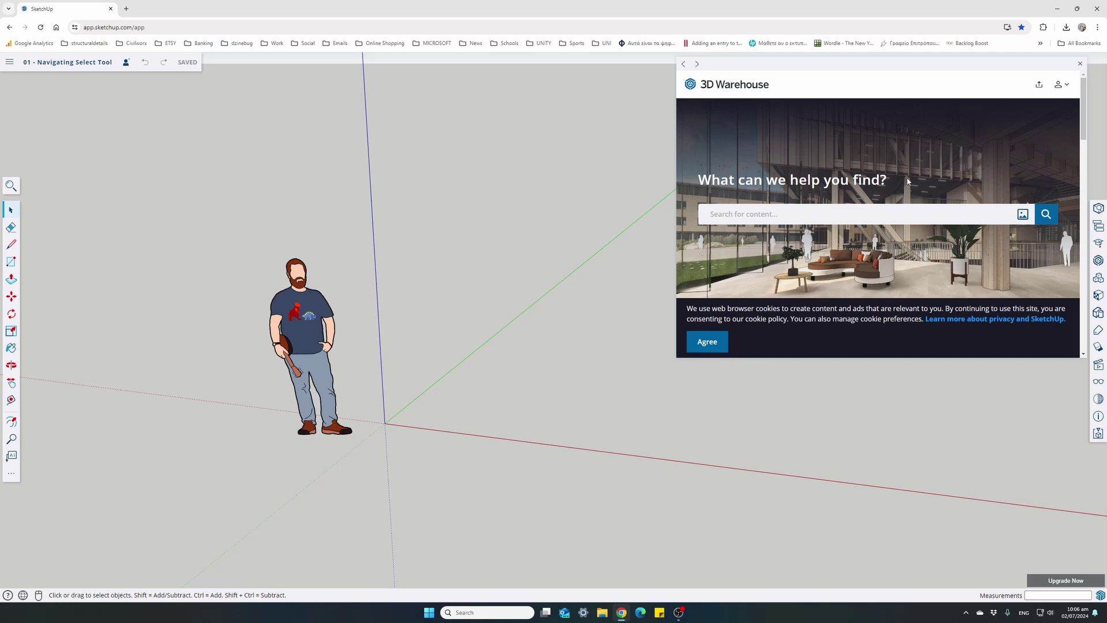
click(1081, 64)
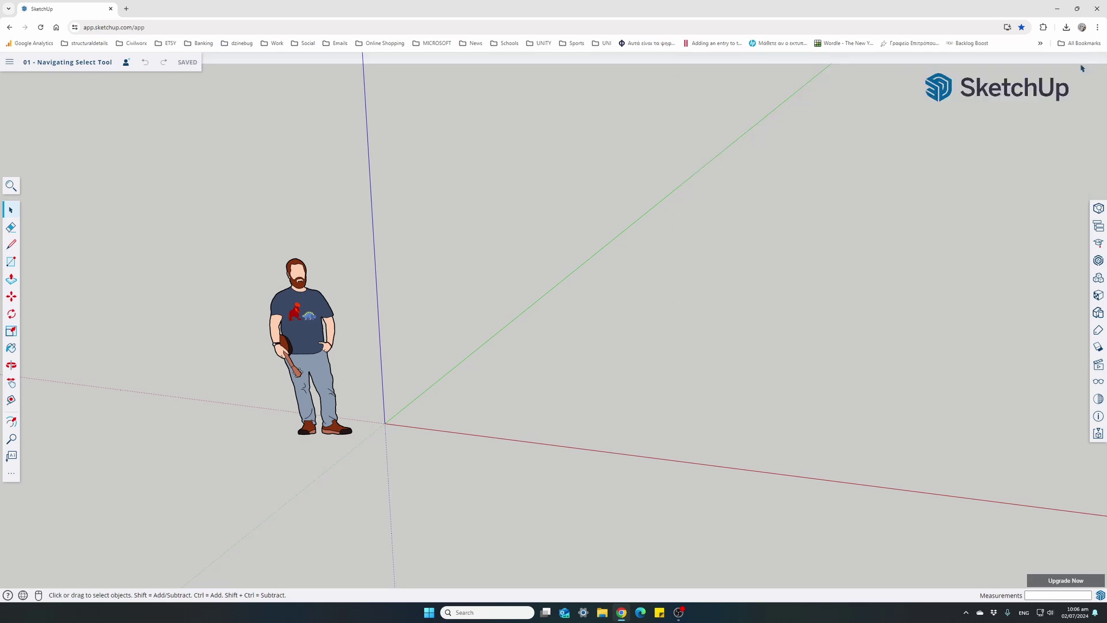
click(1096, 296)
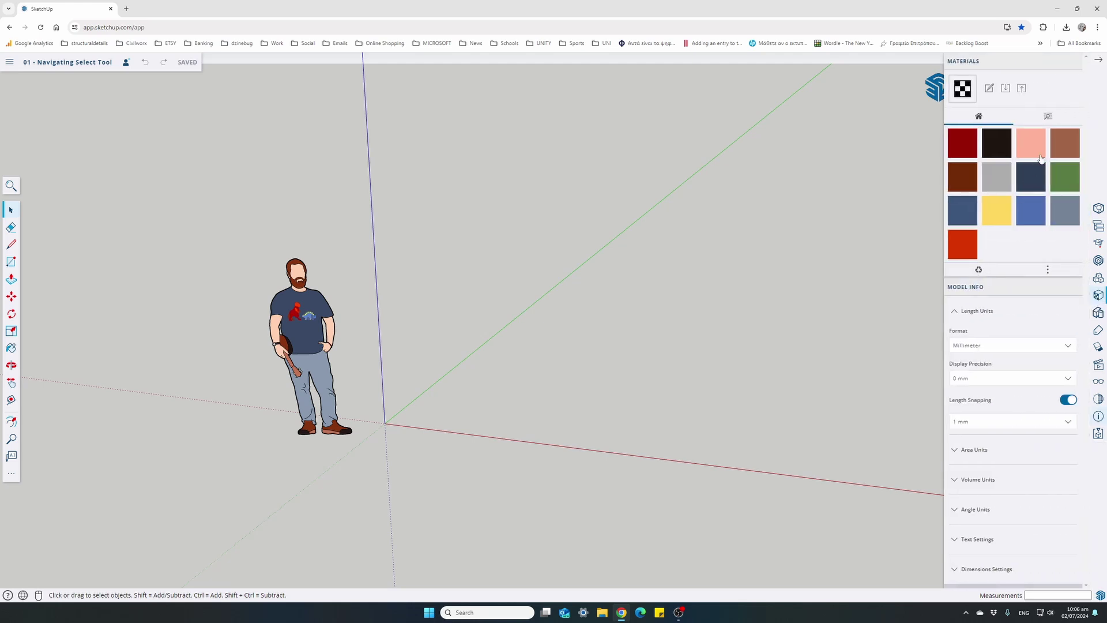
click(1082, 63)
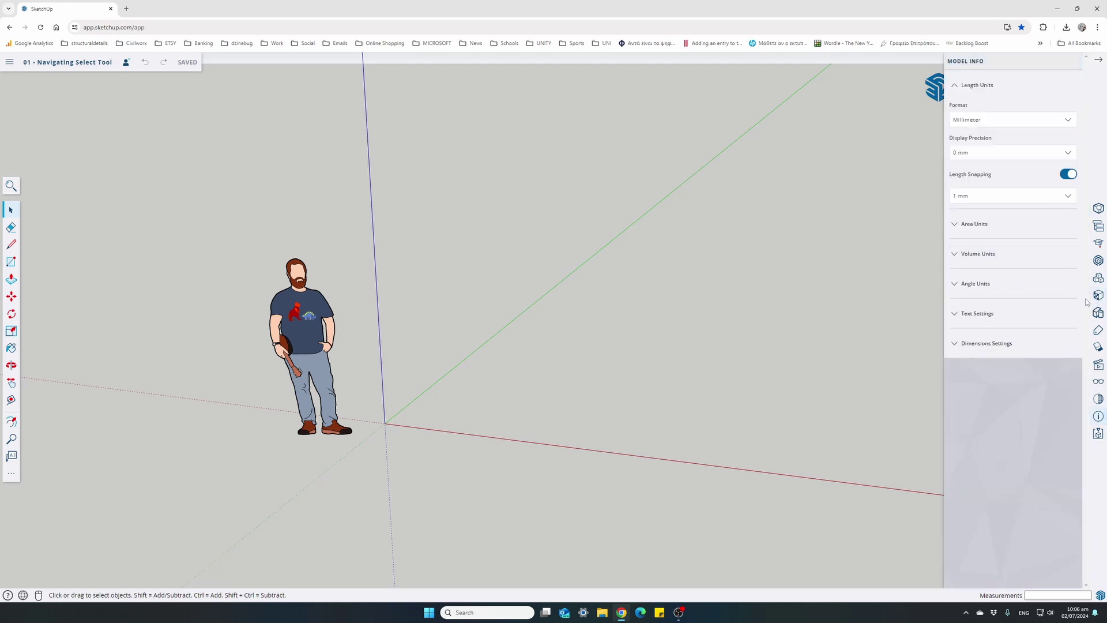
click(1070, 64)
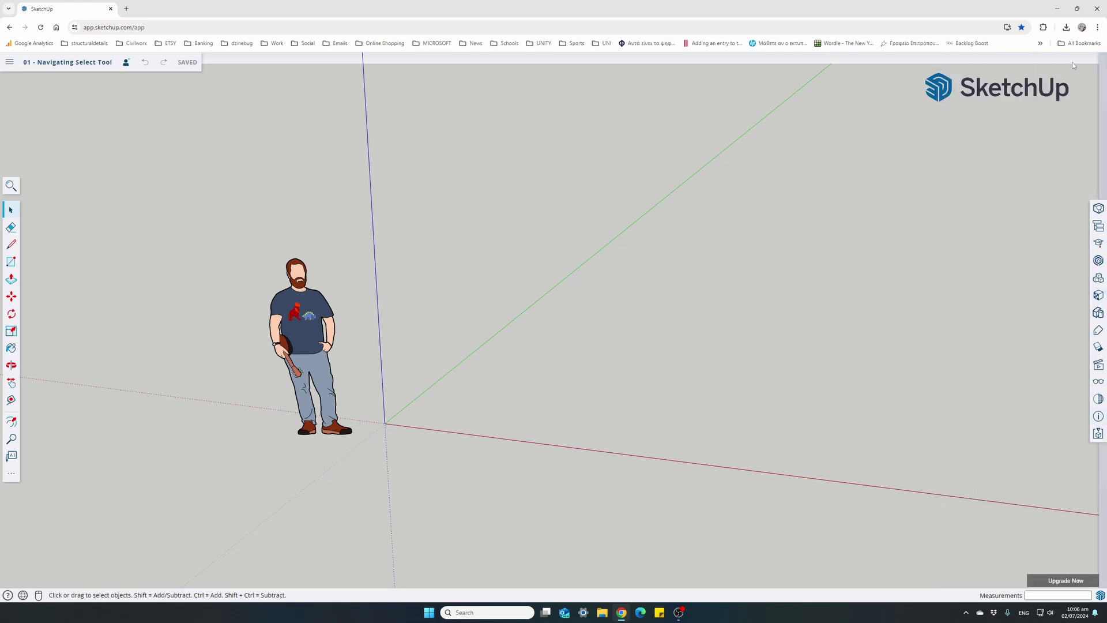
Step: Look through help, language and input device options, then try the Line tool and return to Select
click(6, 597)
click(23, 594)
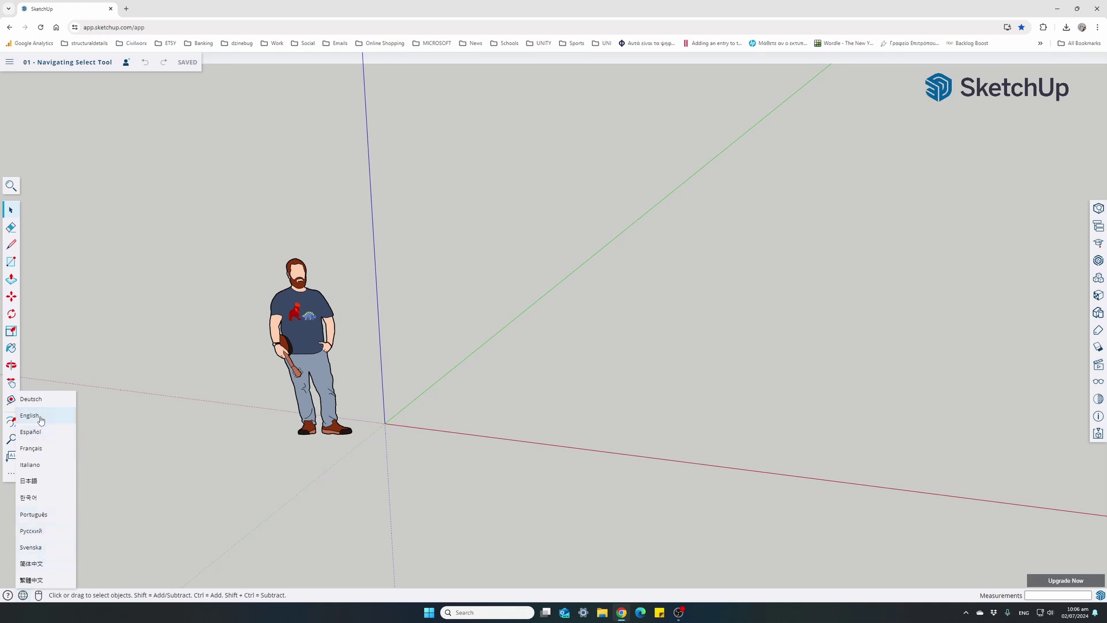
click(38, 595)
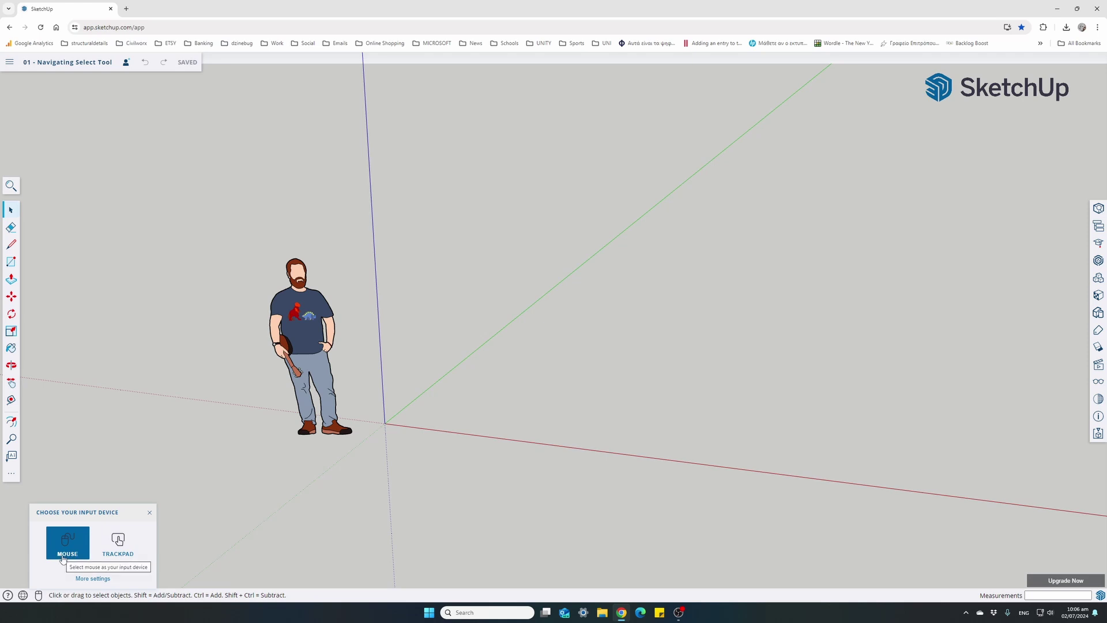
click(150, 514)
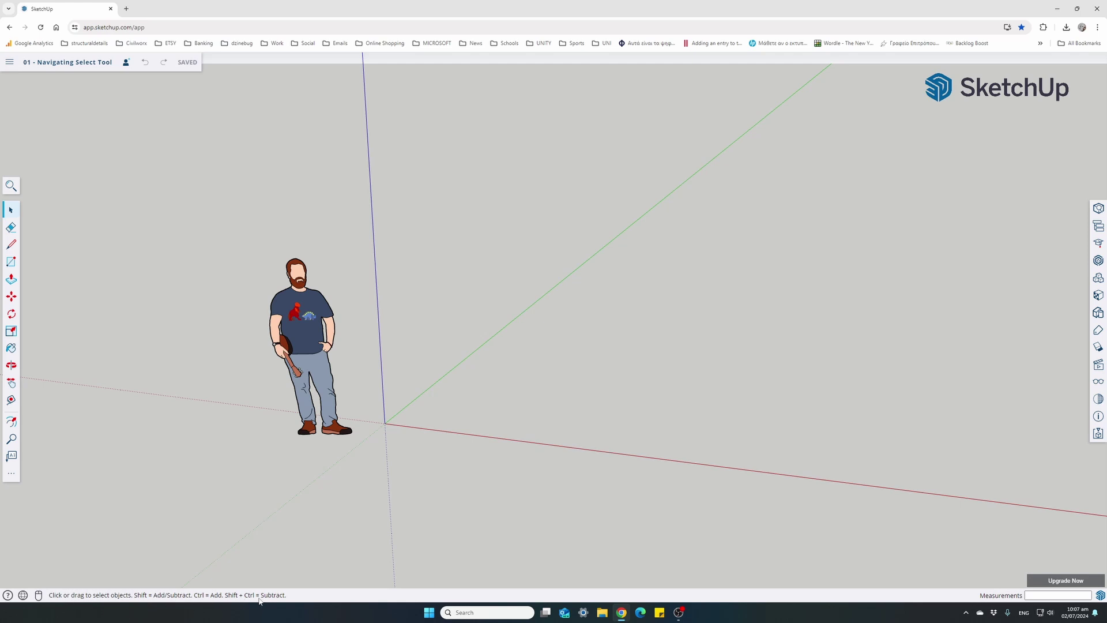
click(11, 244)
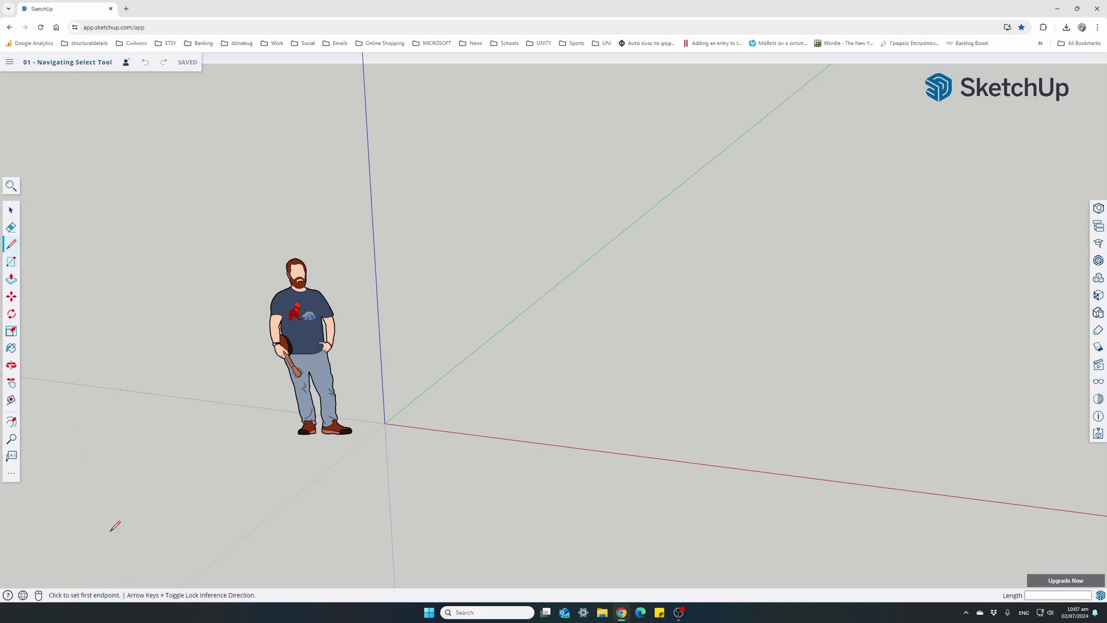
click(11, 210)
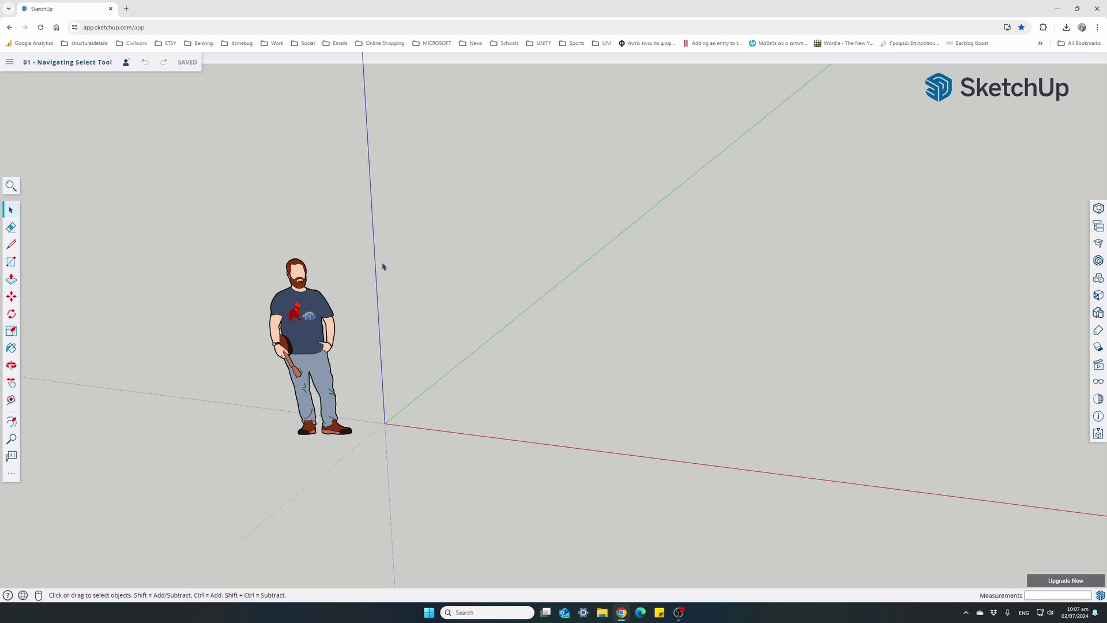
Step: Zoom out and orbit upward until the horizon and sky appear behind the Ty figure
scroll(447, 298, down, 1)
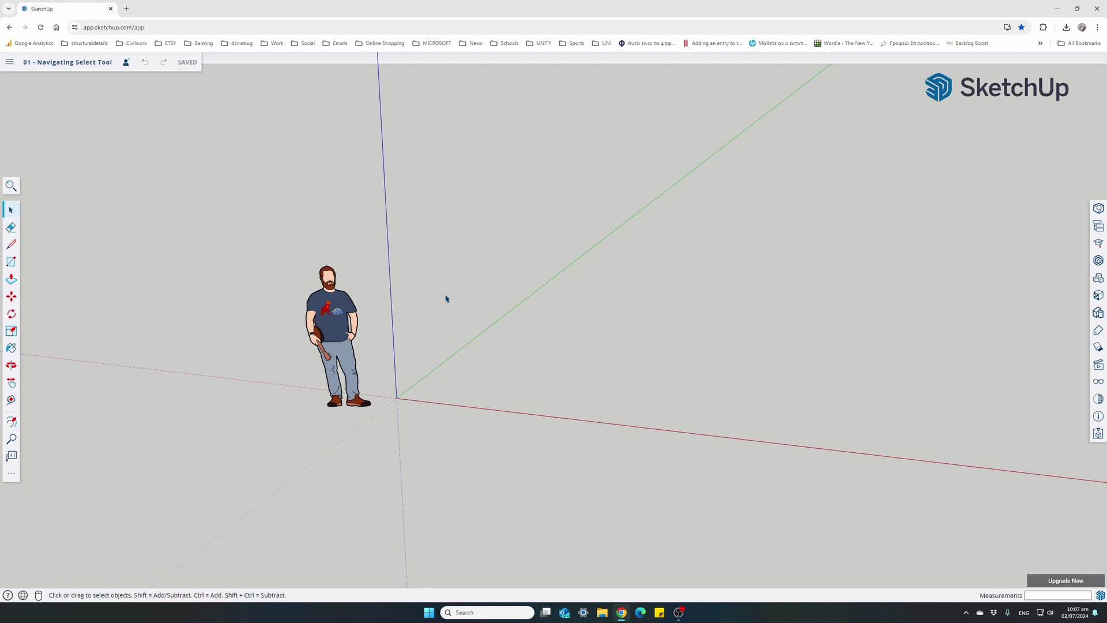
scroll(467, 319, down, 1)
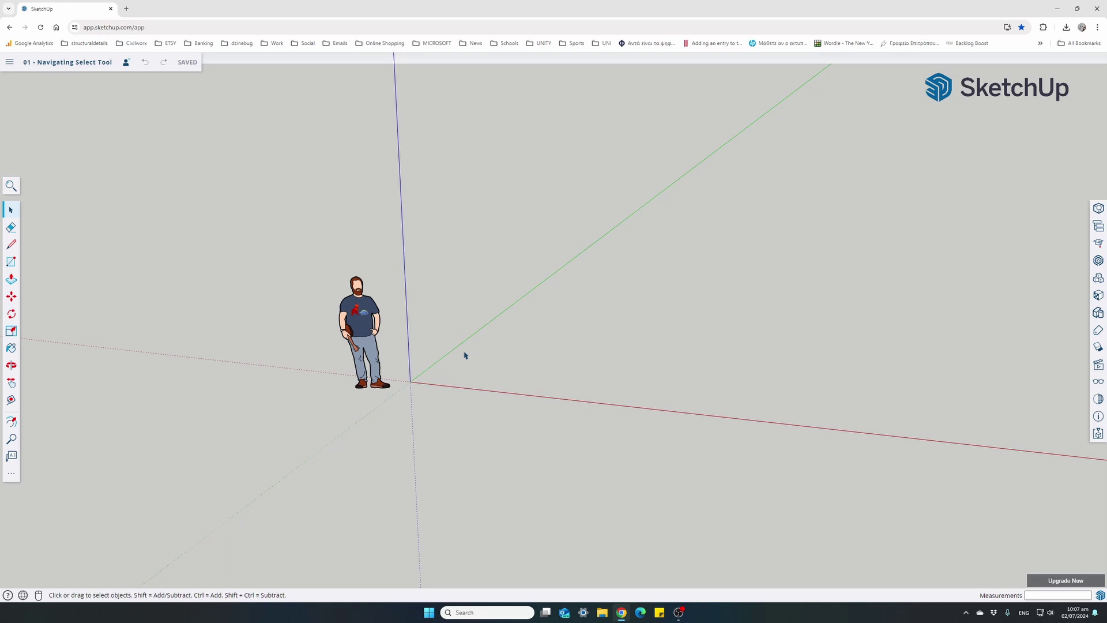
scroll(599, 263, down, 2)
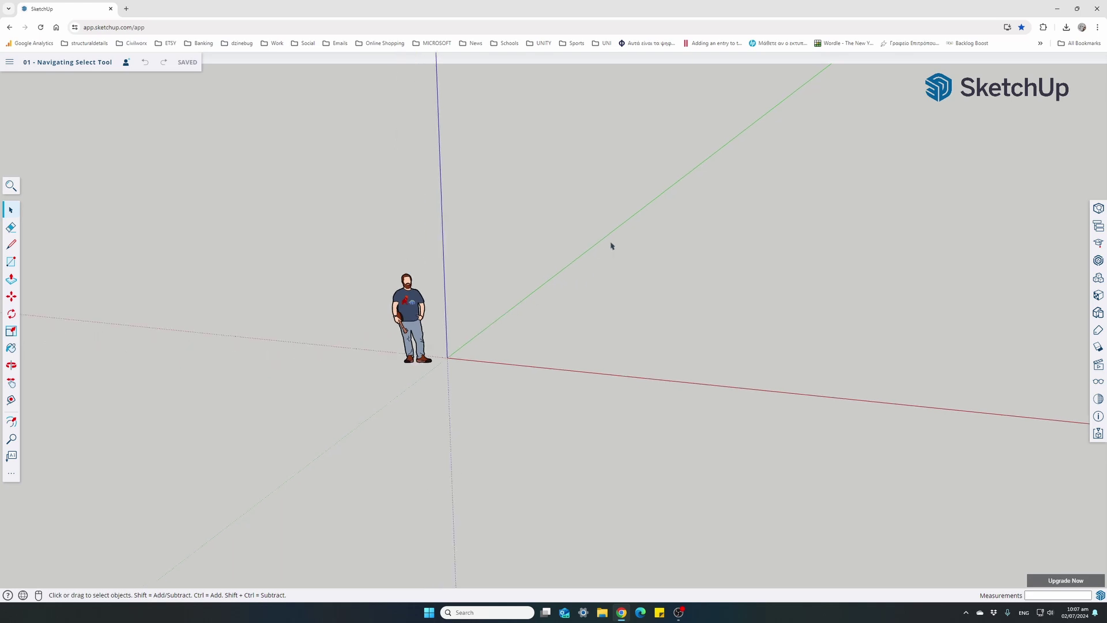
middle_drag(611, 245, 626, 209)
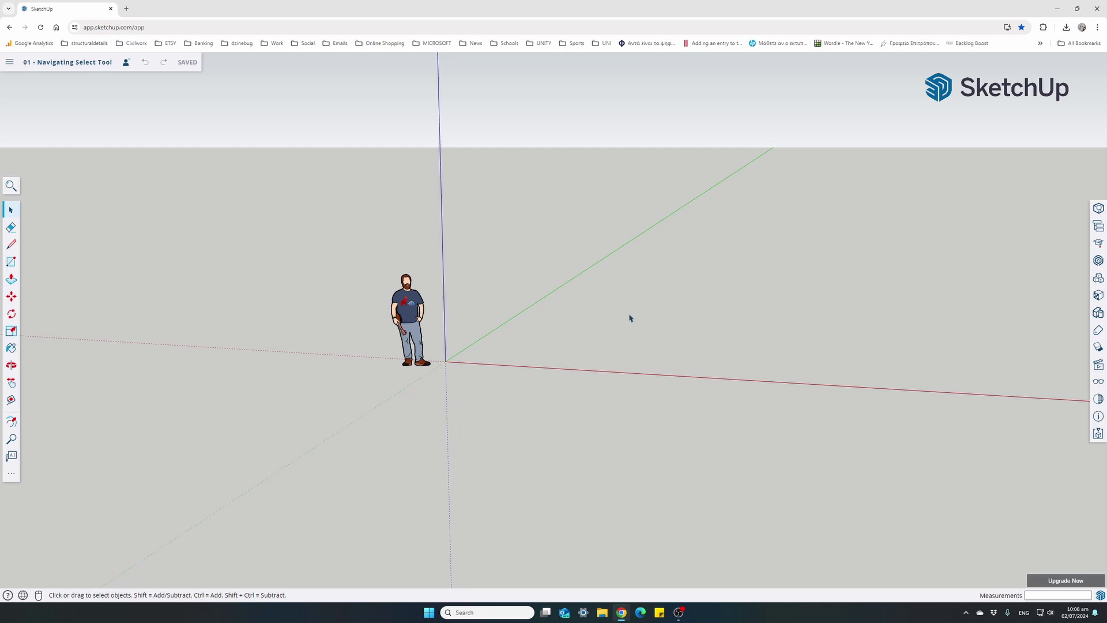
scroll(449, 331, up, 3)
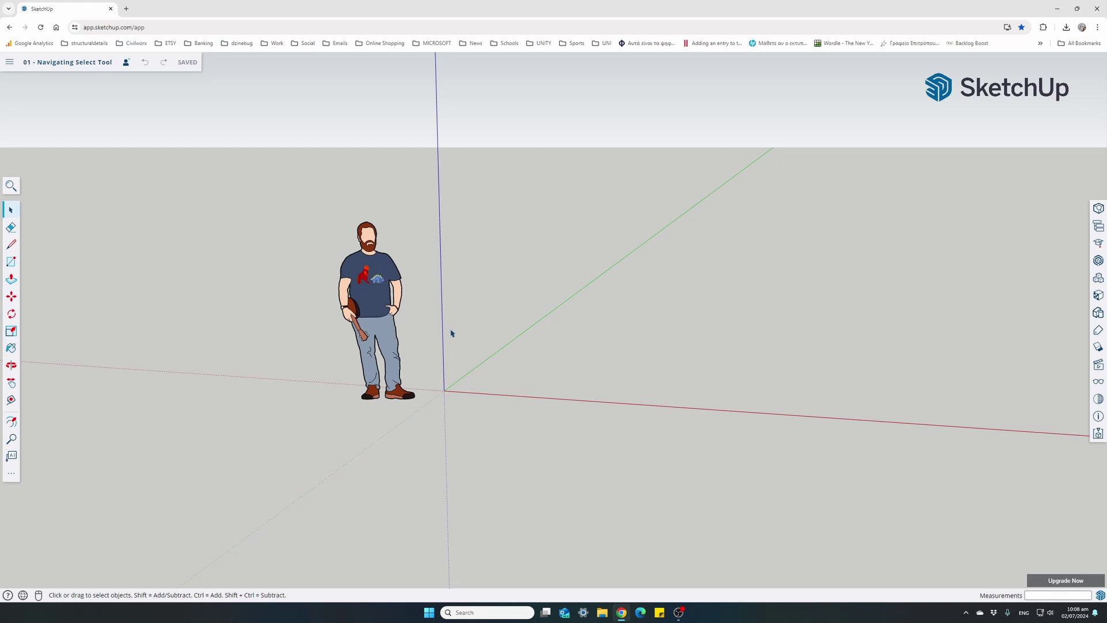
scroll(408, 268, up, 1)
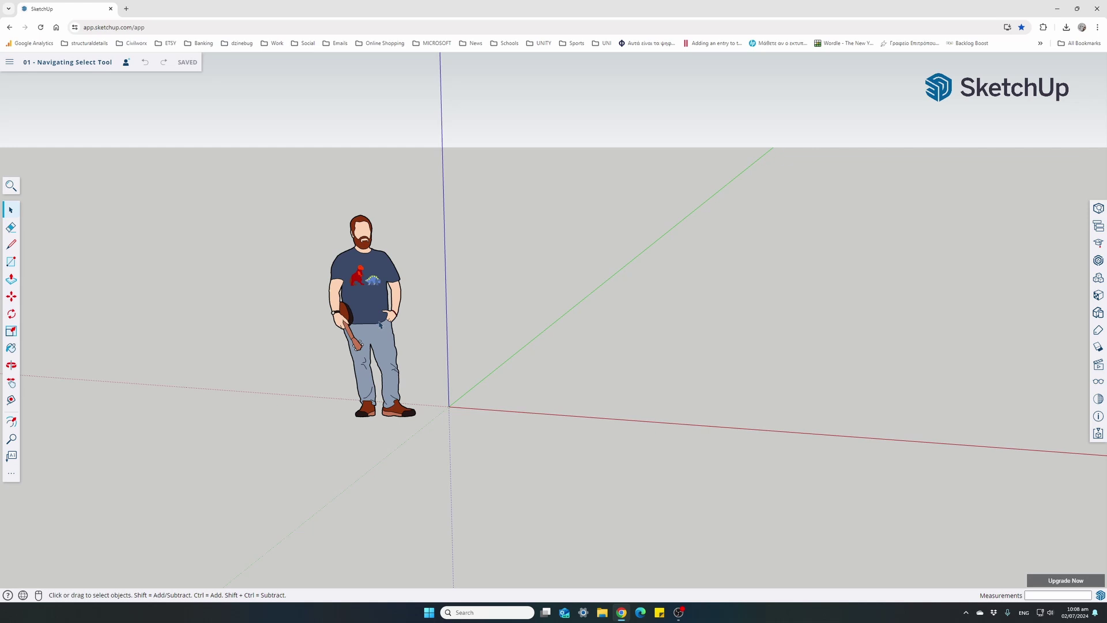
scroll(420, 327, down, 3)
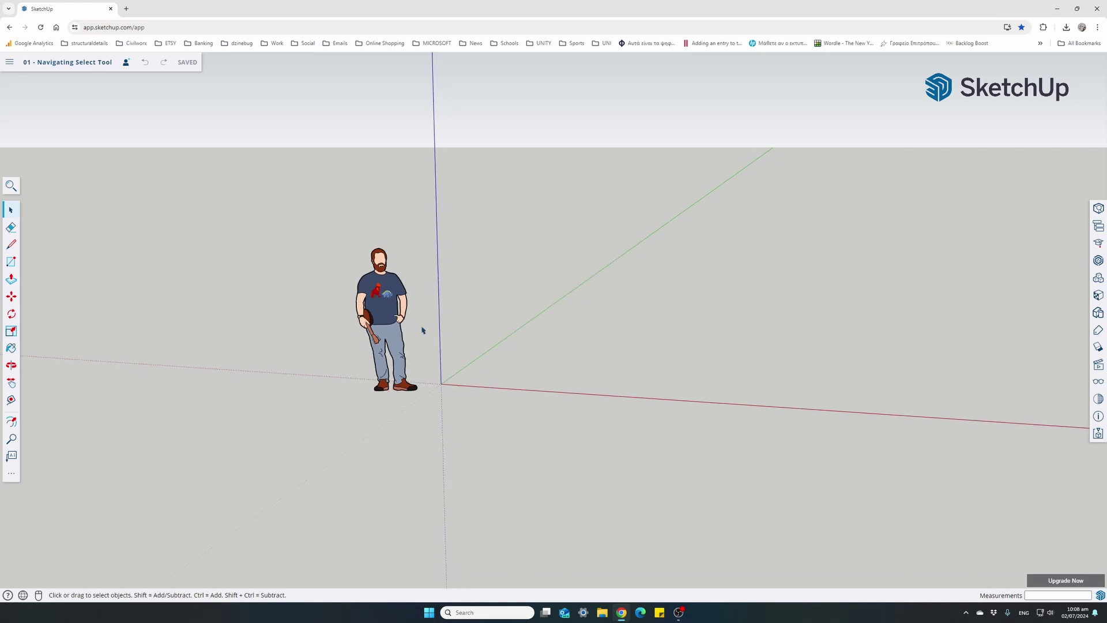
scroll(421, 329, up, 3)
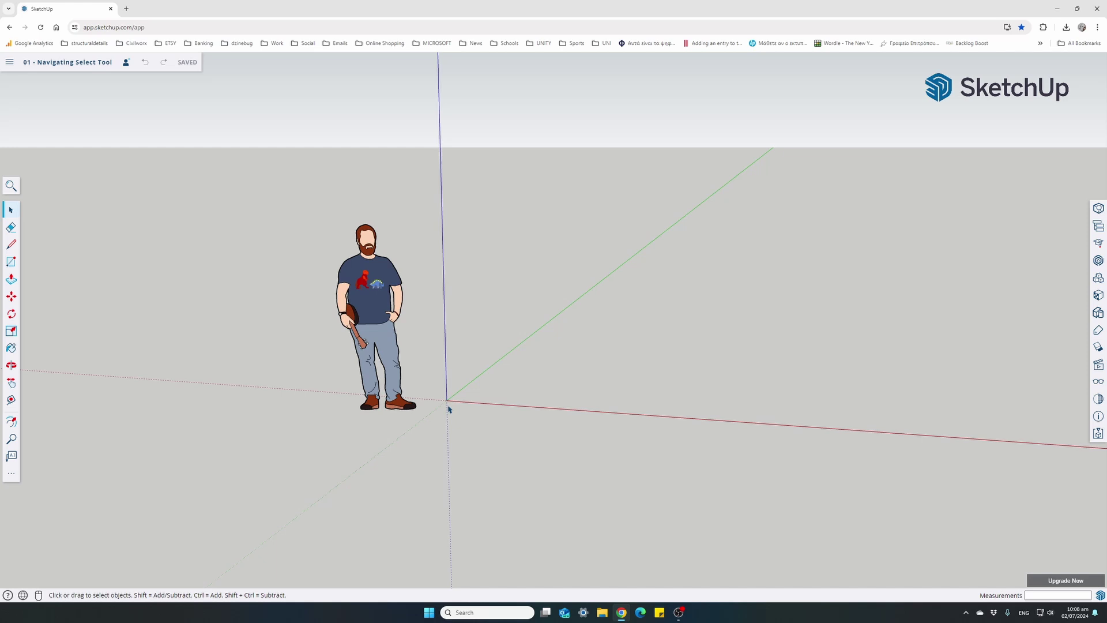
scroll(388, 300, down, 2)
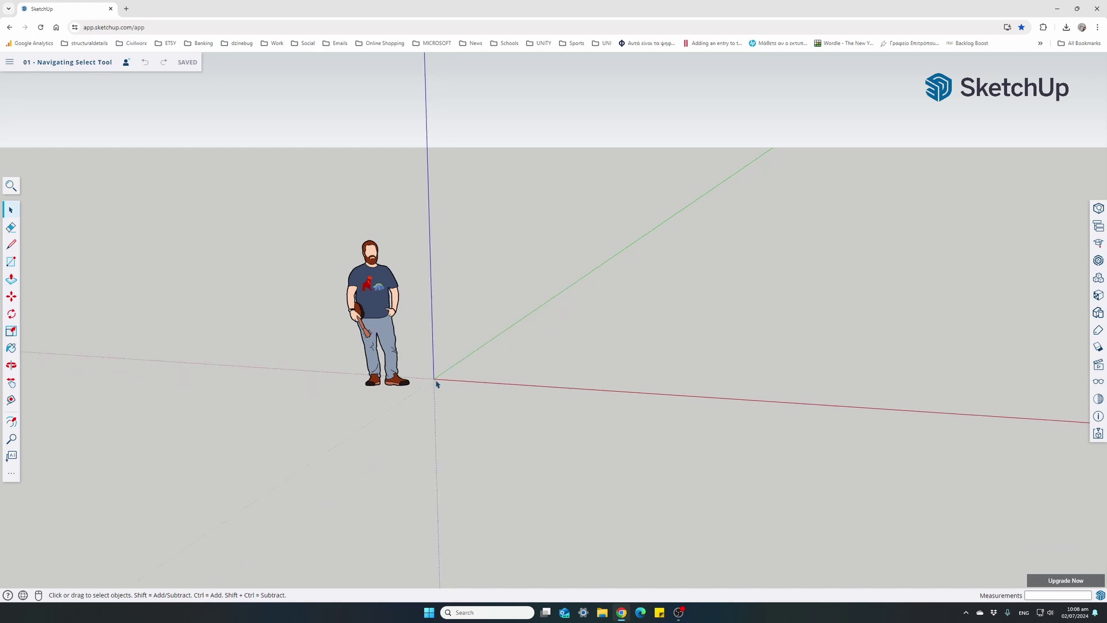
scroll(504, 350, down, 2)
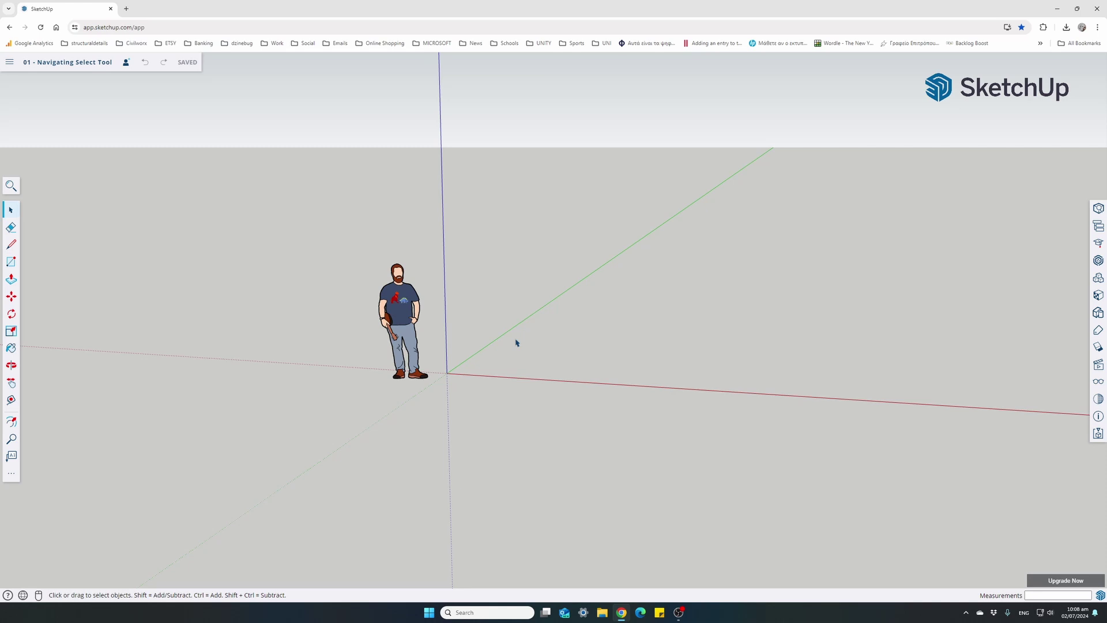
scroll(477, 320, up, 3)
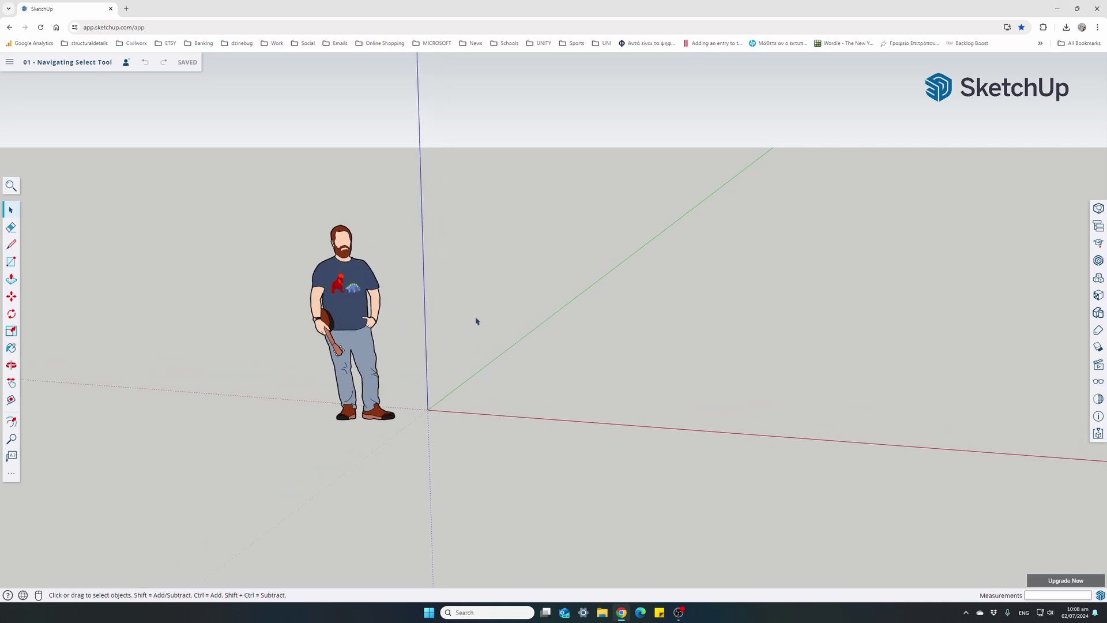
Step: Open the Components panel and expand, then collapse, the details of the Ty by SketchUp entry
click(1097, 280)
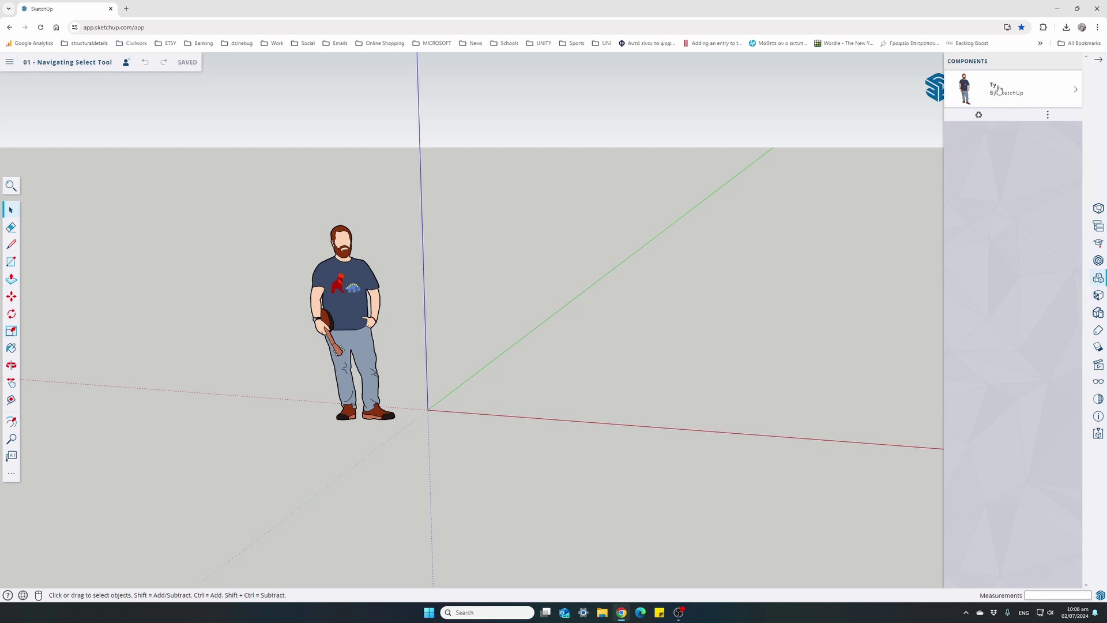
click(1075, 92)
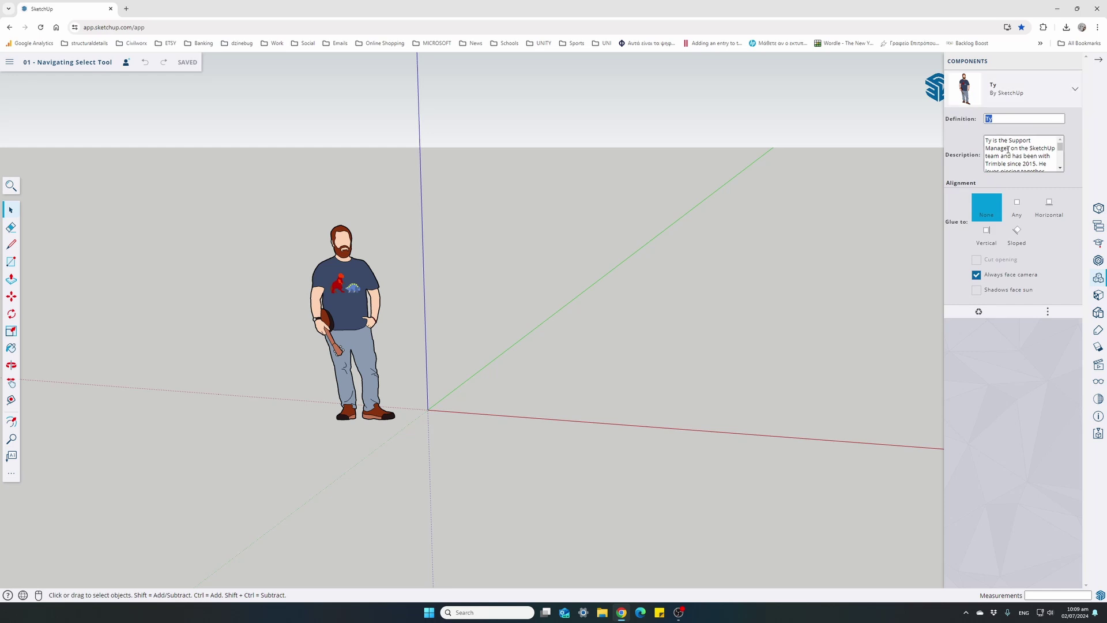
click(1075, 92)
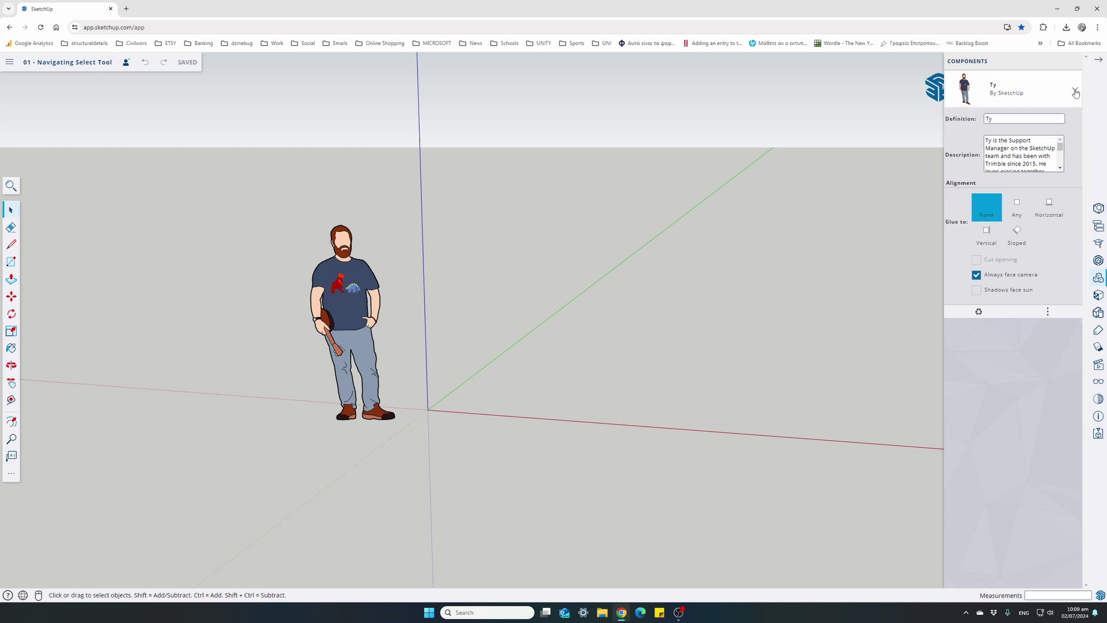
Step: Close the Components tray and zoom toward the horizon until only the green axis remains visible
click(1098, 60)
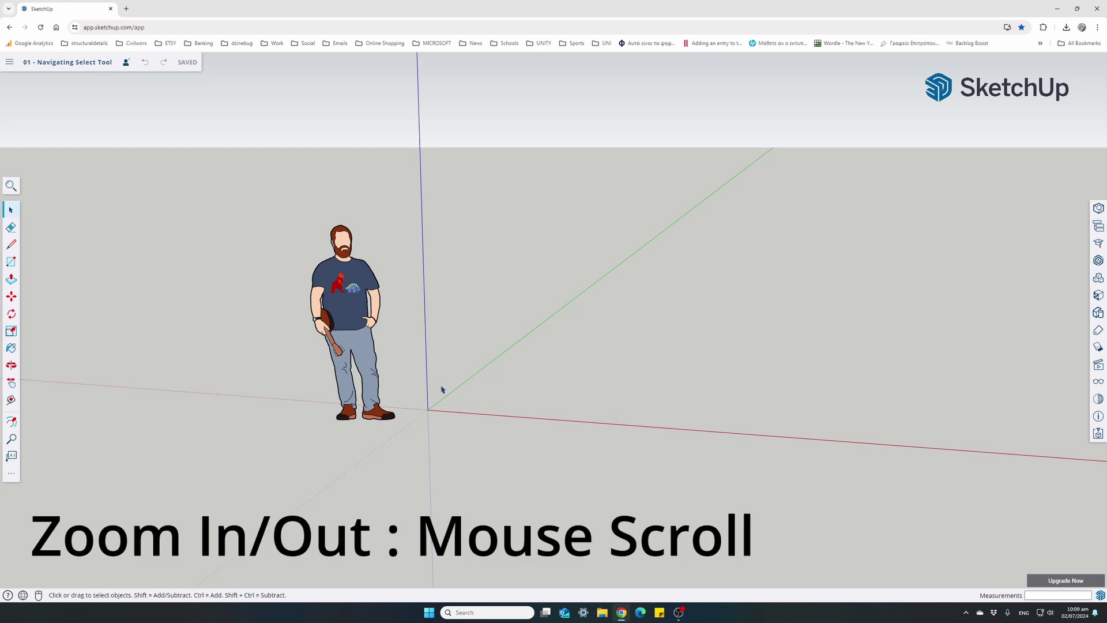
scroll(443, 389, up, 4)
scroll(442, 389, down, 4)
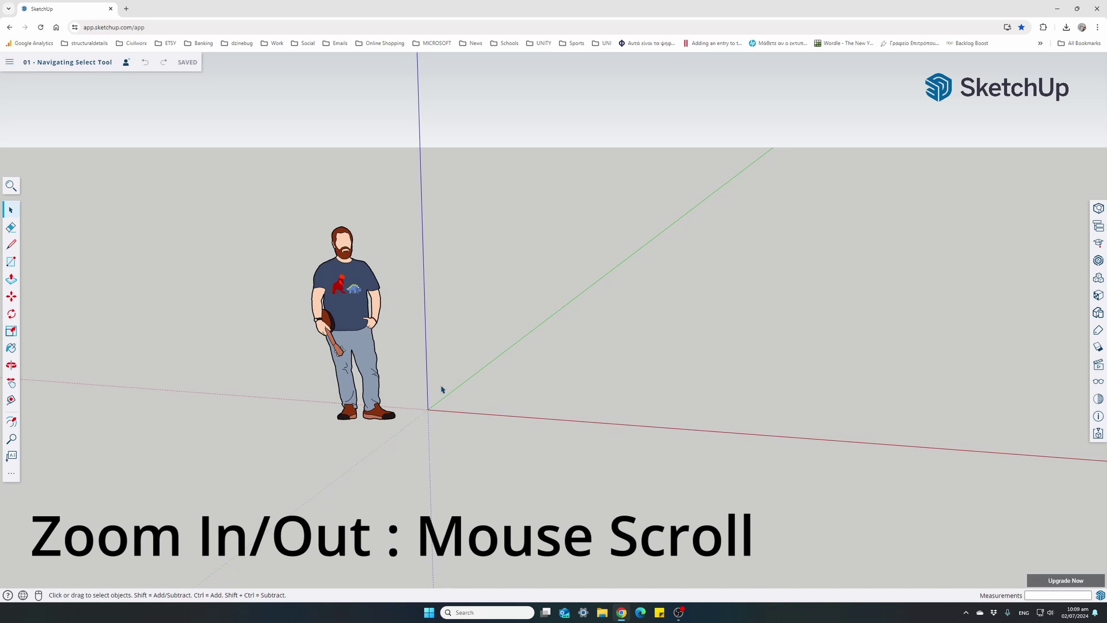
scroll(442, 389, down, 1)
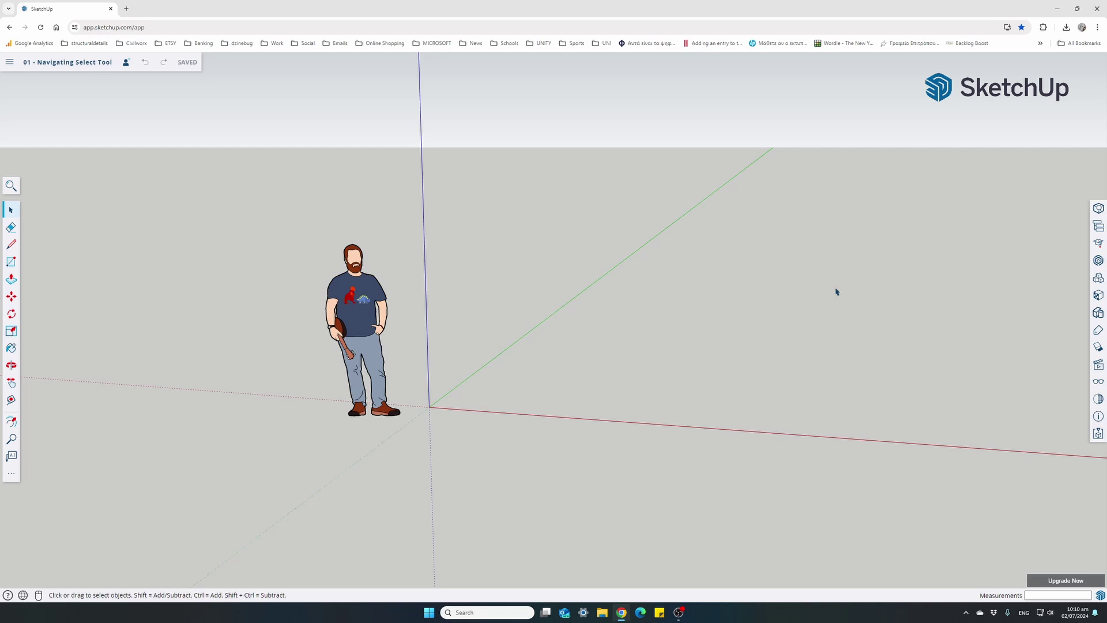
scroll(828, 270, up, 10)
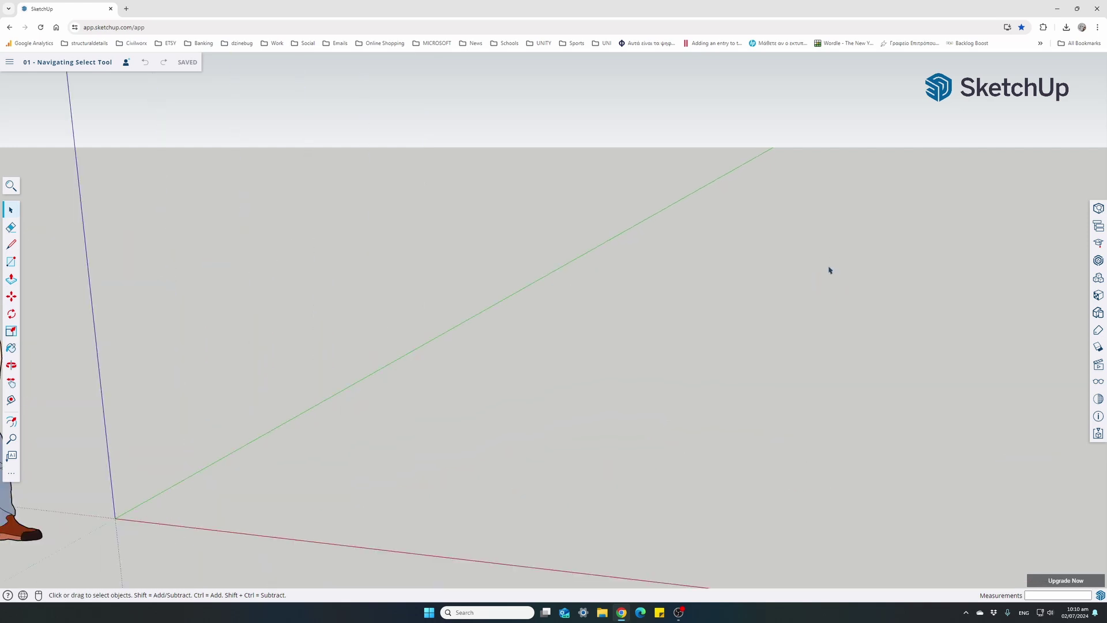
scroll(829, 270, down, 10)
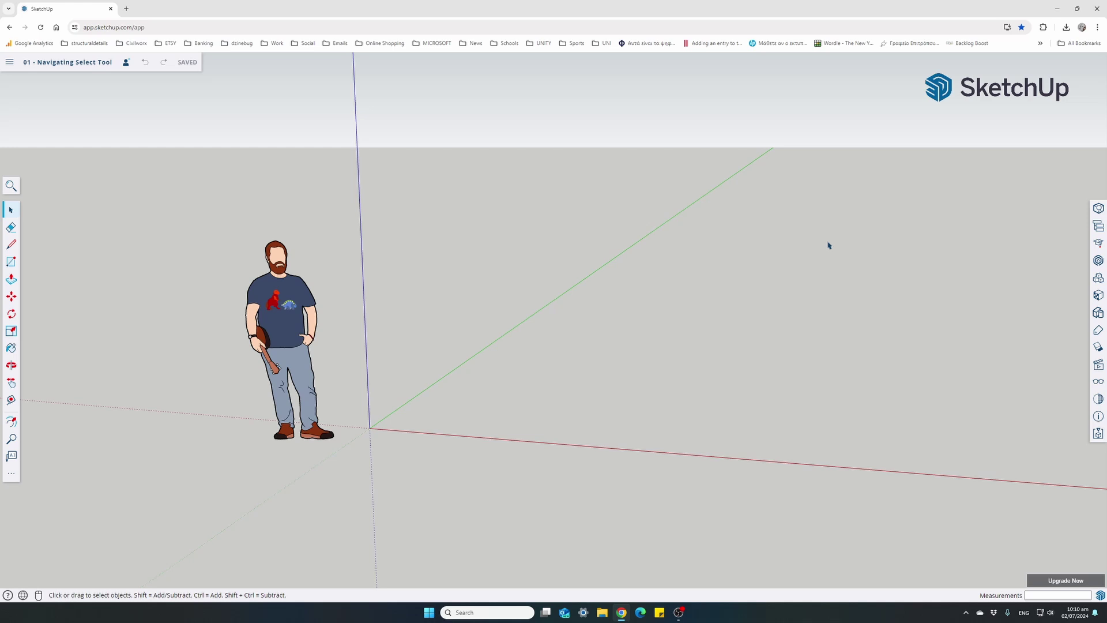
scroll(798, 146, up, 8)
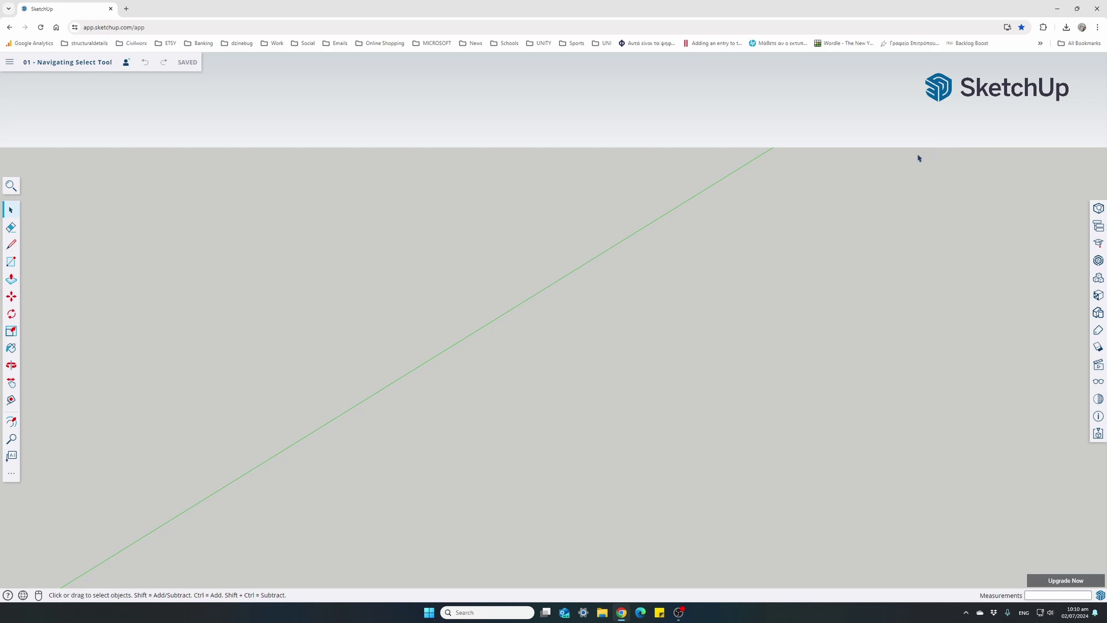
Step: Zoom extents with Shift+Z and again with the toolbar Zoom Extents button so Ty fills the view
key(shift+z)
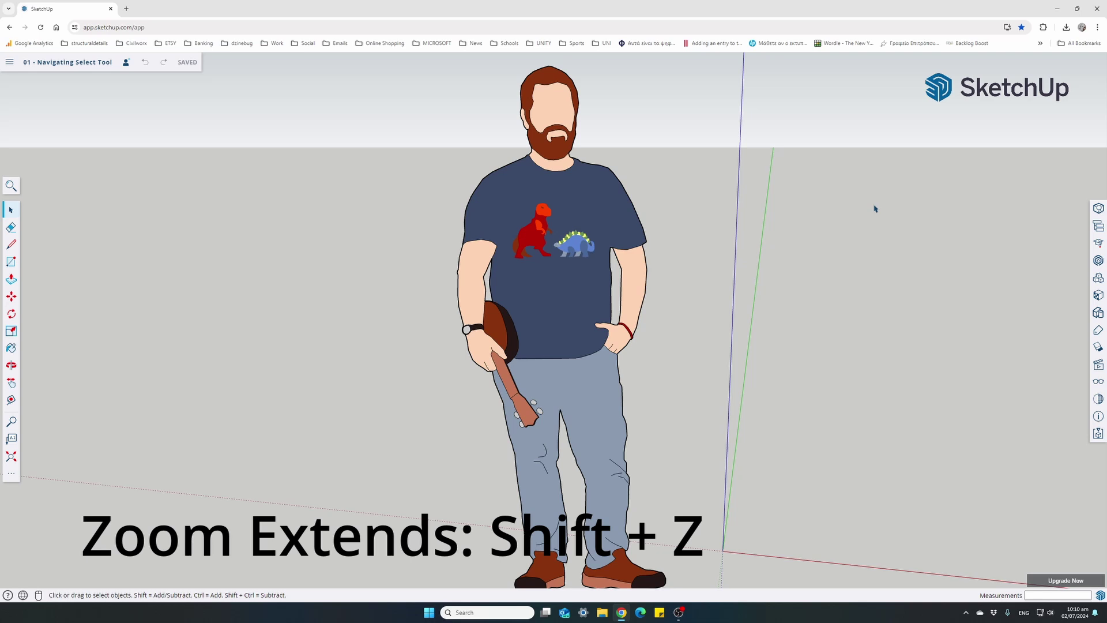
scroll(655, 287, down, 5)
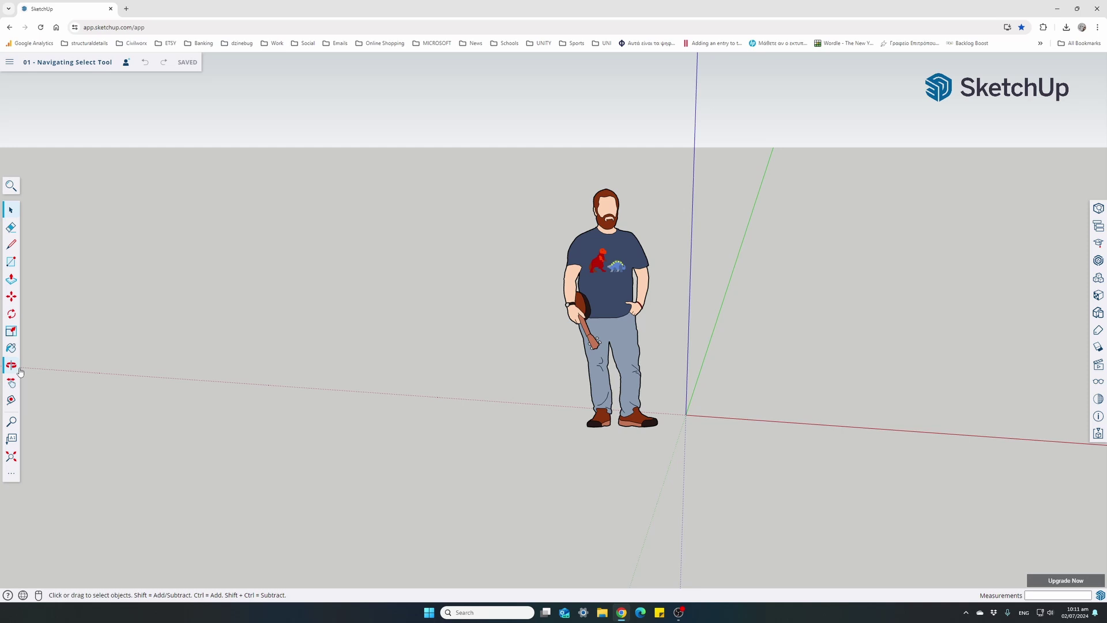
click(10, 457)
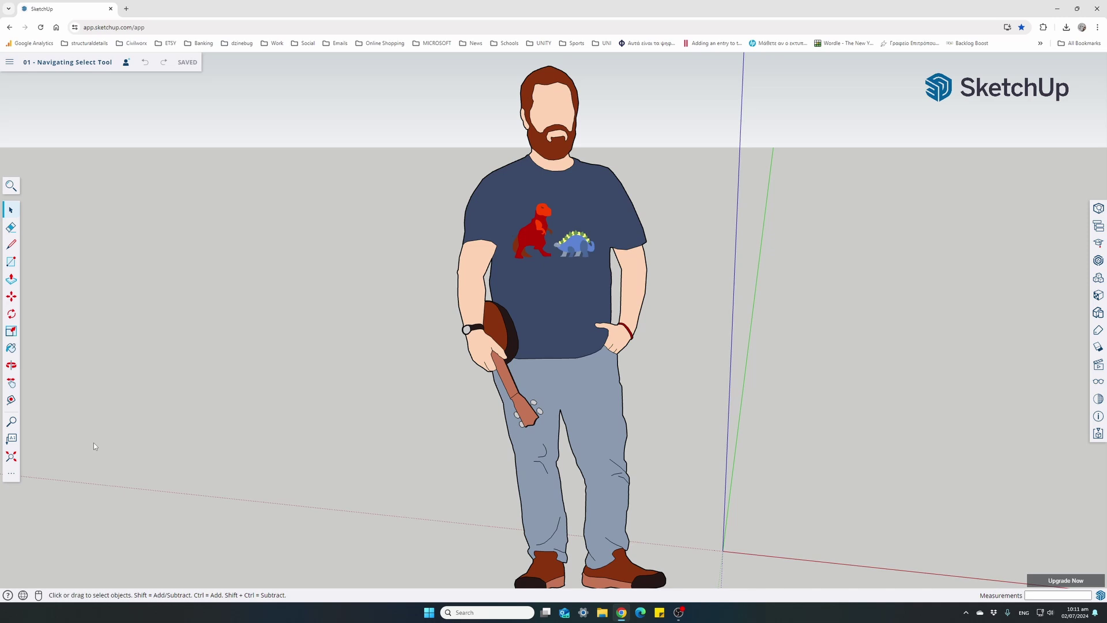
Step: Zoom out and orbit until small Ty sits central with the green axis rising top-right, then return to Select
scroll(331, 331, down, 5)
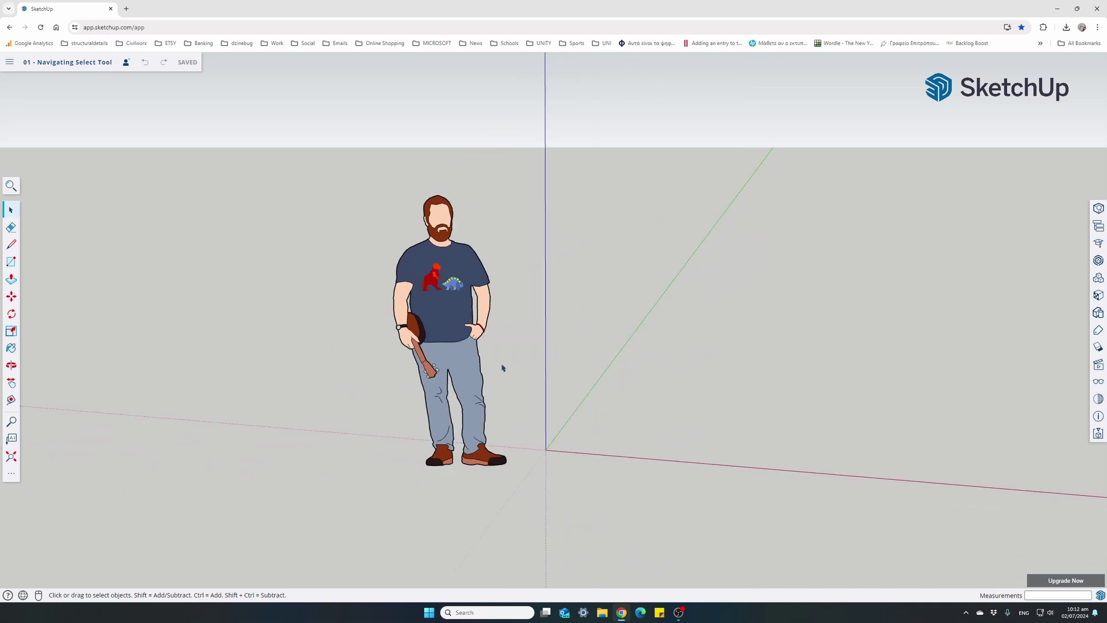
scroll(522, 360, down, 1)
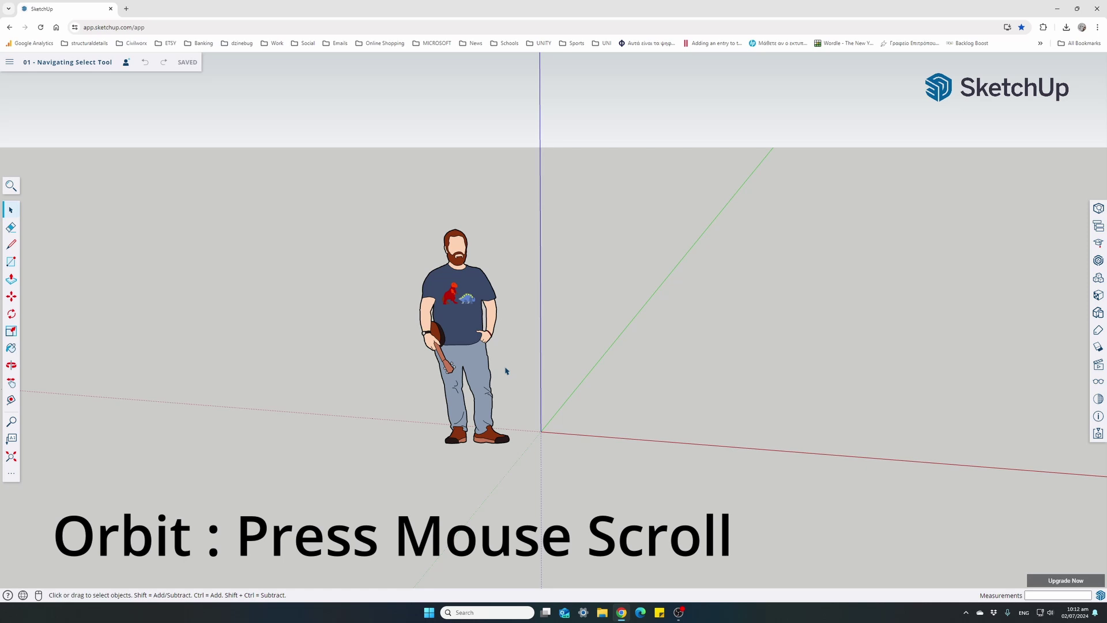
middle_drag(505, 369, 544, 438)
drag(545, 438, 384, 430)
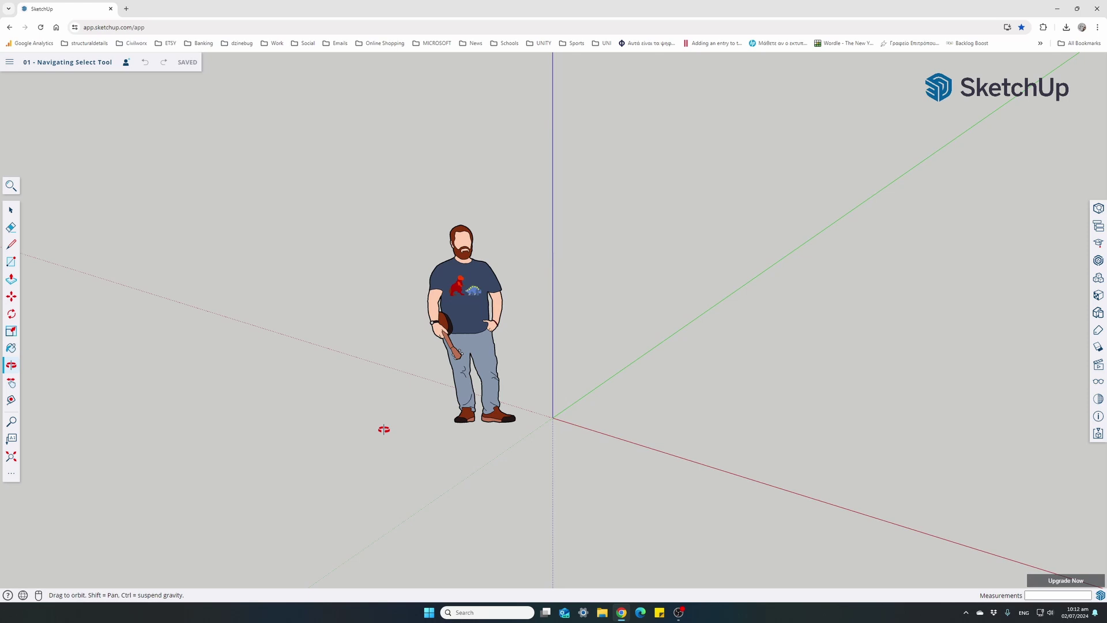
key(space)
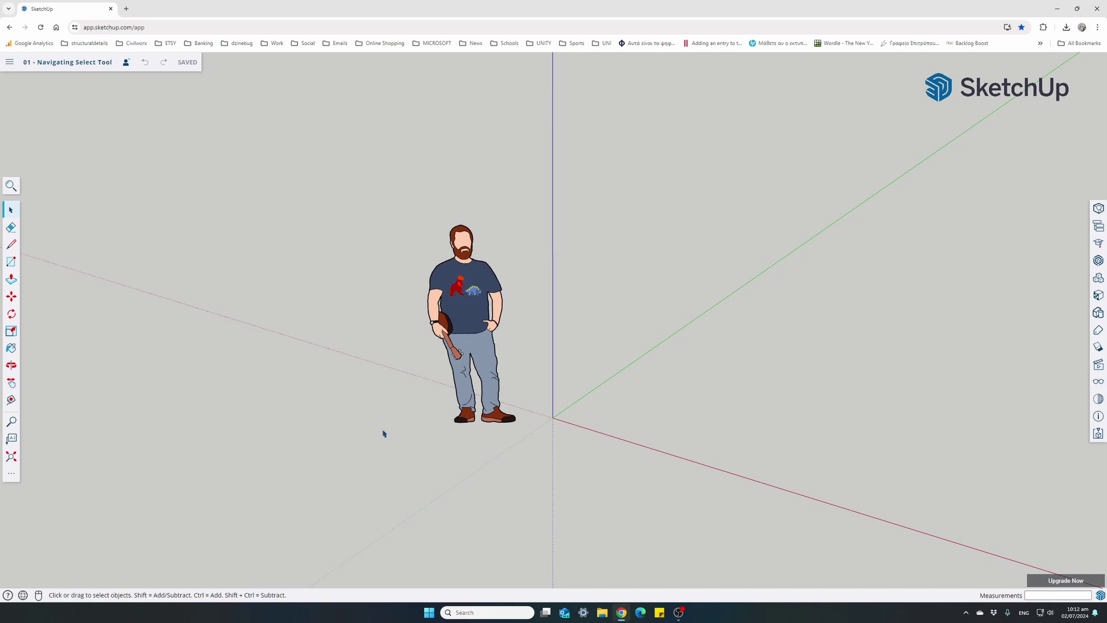
Step: Orbit the model to a new angle with the Orbit tool, and toggle the extra tools panel
click(11, 367)
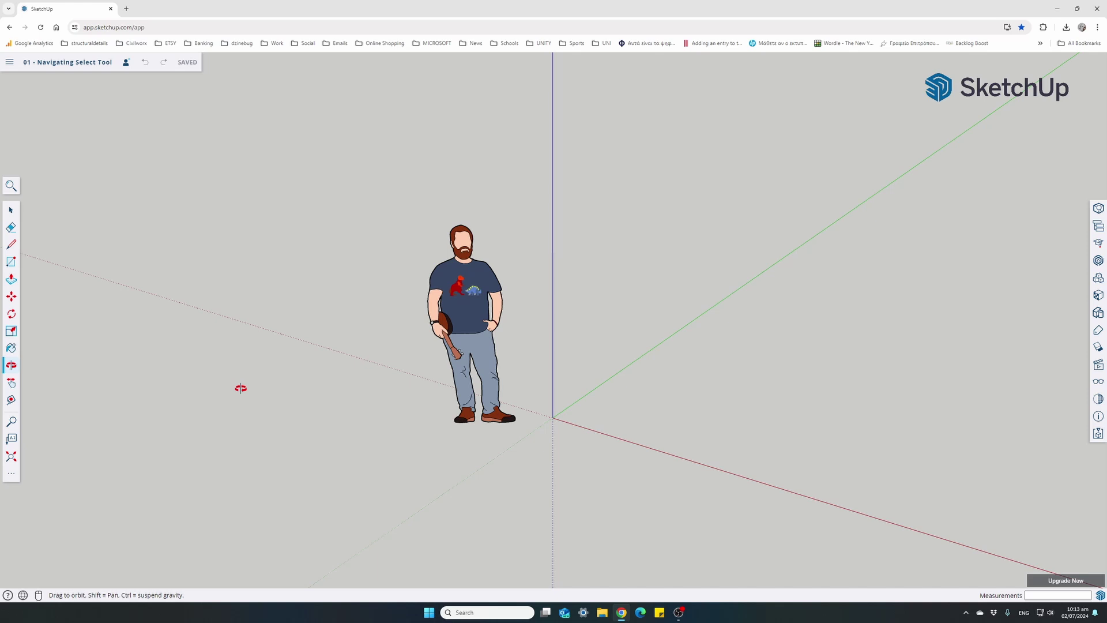
drag(242, 391, 306, 390)
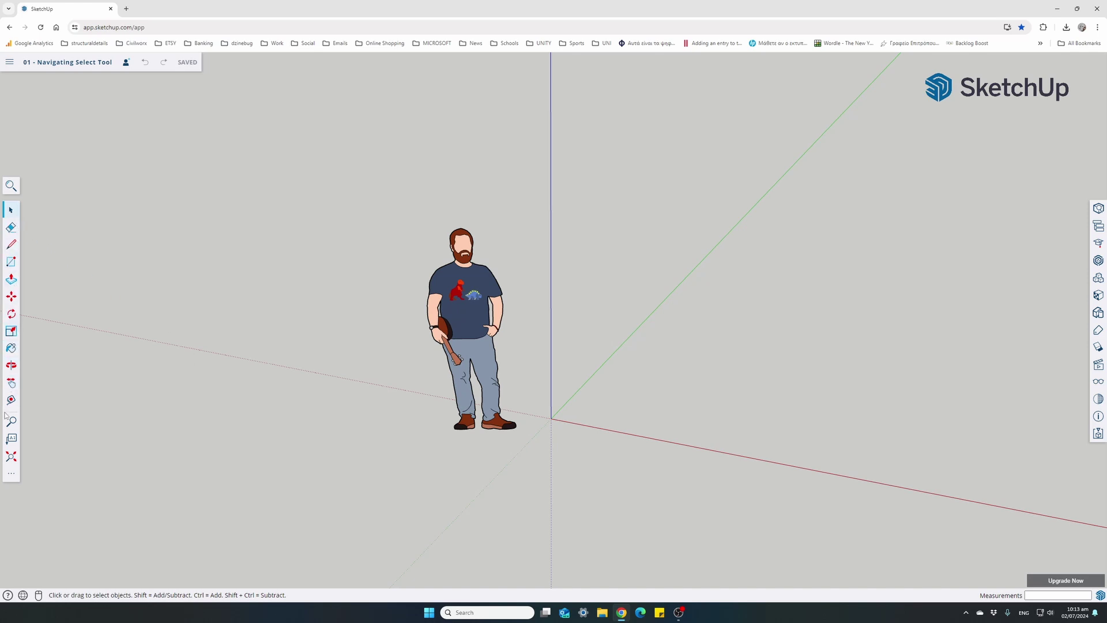
click(11, 474)
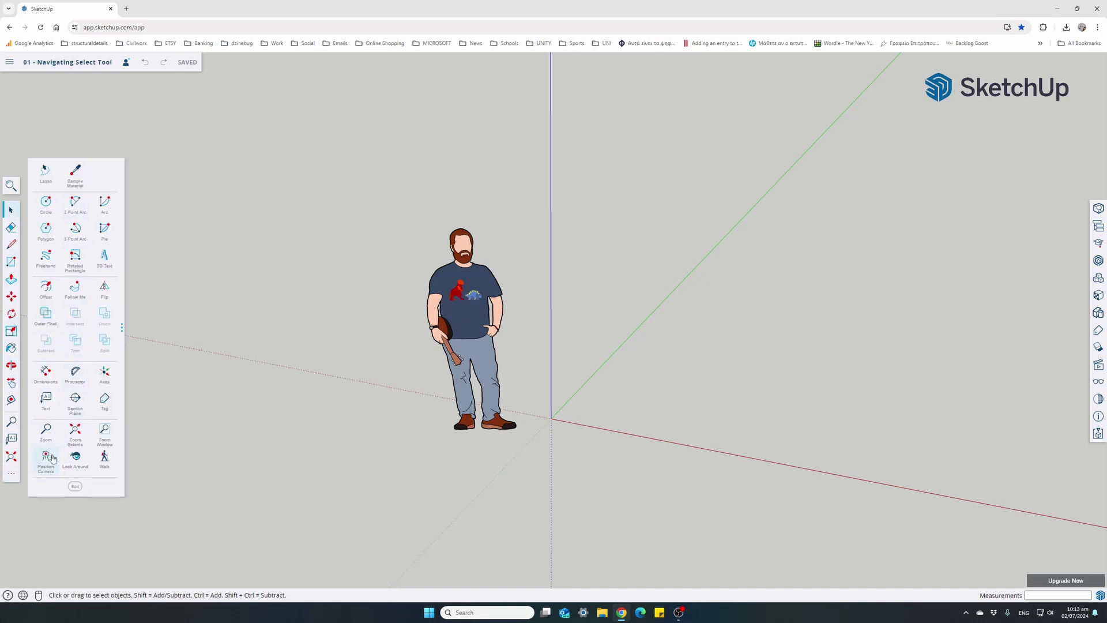
click(13, 476)
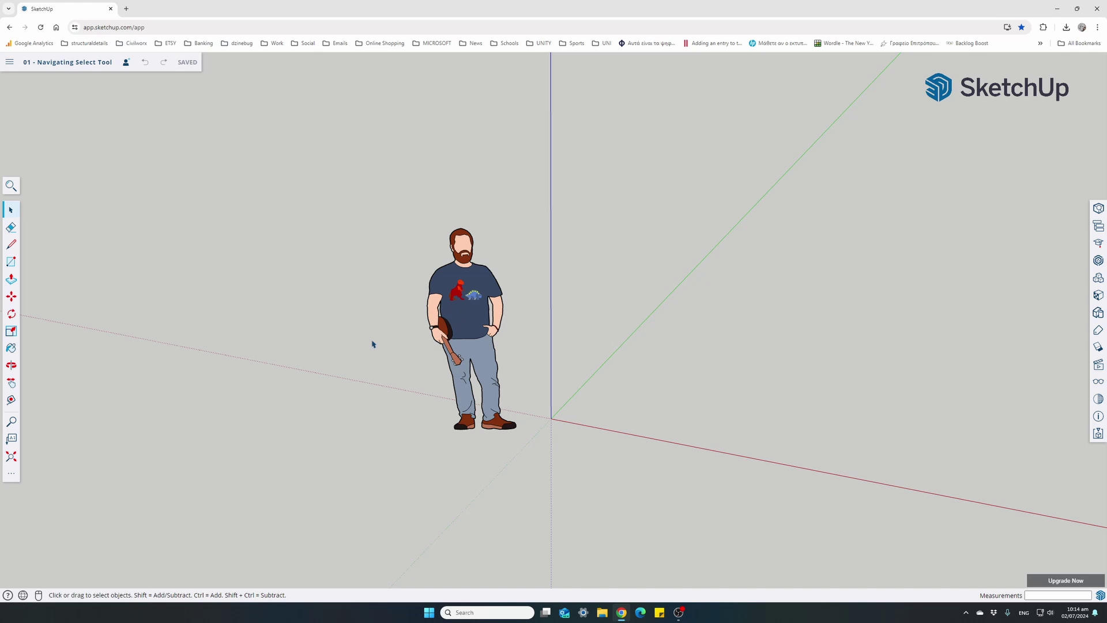
Step: Make two slight orbits around Ty, using O and then the Orbit button, returning to Select each time
key(o)
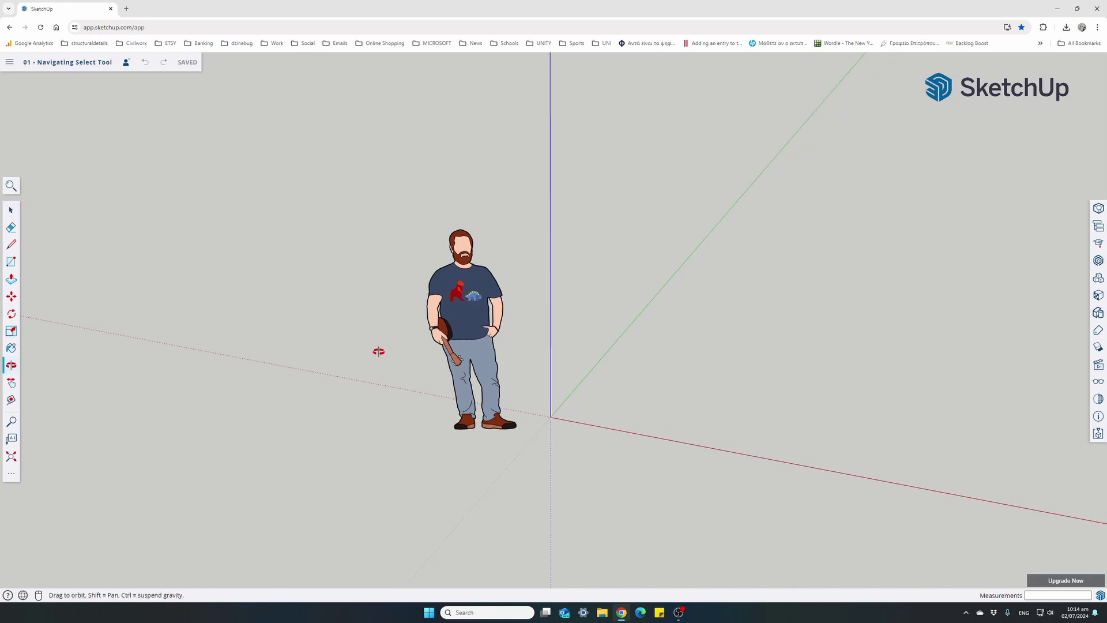
mouse_move(375, 350)
mouse_down()
mouse_move(563, 326)
mouse_move(642, 332)
mouse_move(356, 346)
mouse_move(408, 363)
mouse_move(531, 323)
mouse_move(384, 343)
mouse_up()
key(space)
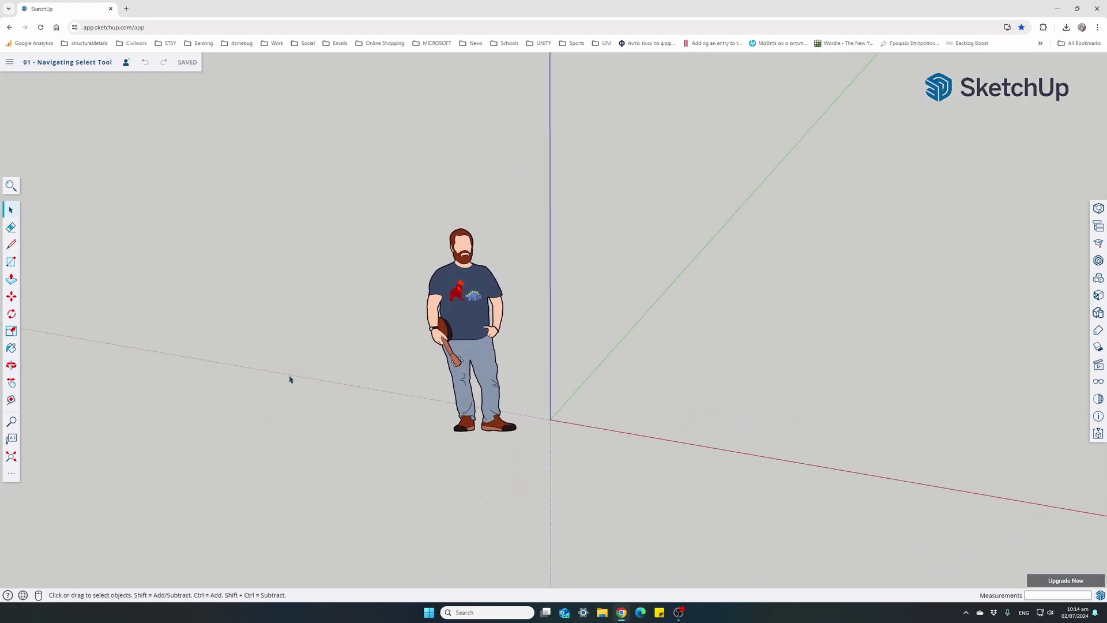
click(11, 367)
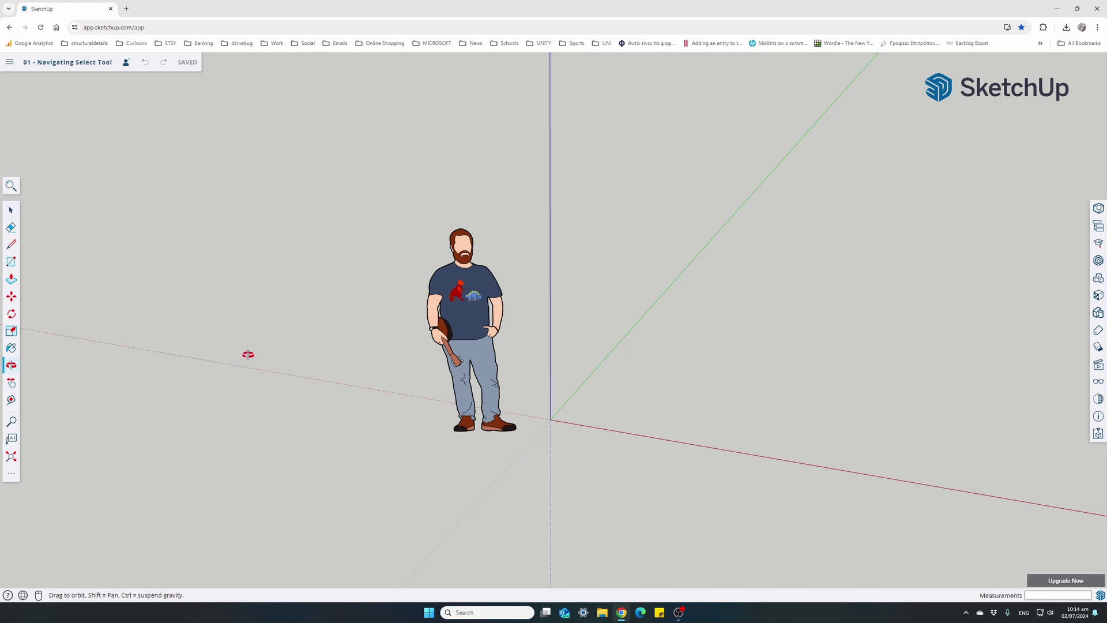
mouse_move(285, 350)
mouse_down()
mouse_move(295, 353)
mouse_move(296, 324)
mouse_move(297, 339)
mouse_up()
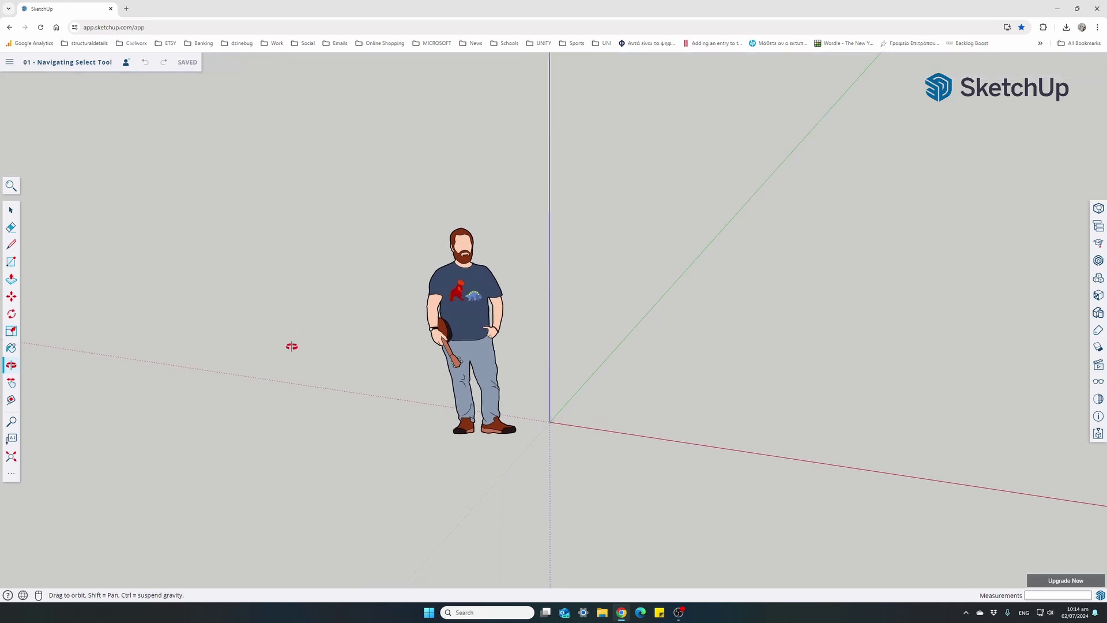
key(space)
Step: Zoom out, orbit slightly, then pan the scene up and left with the Pan tool and return to Select
scroll(436, 331, down, 5)
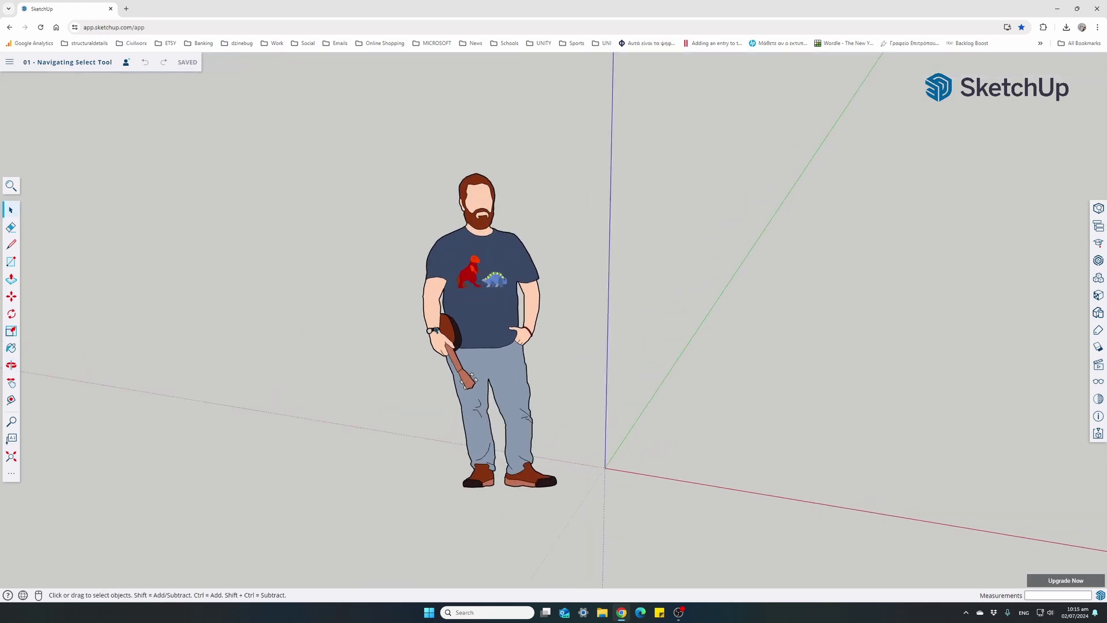
middle_drag(445, 367, 460, 339)
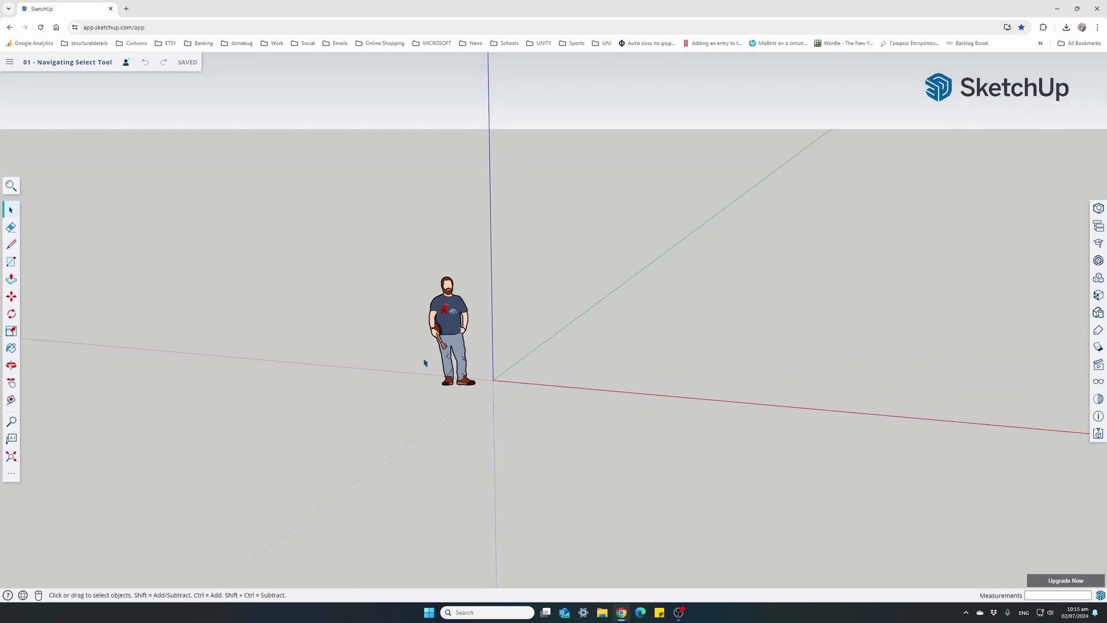
click(10, 384)
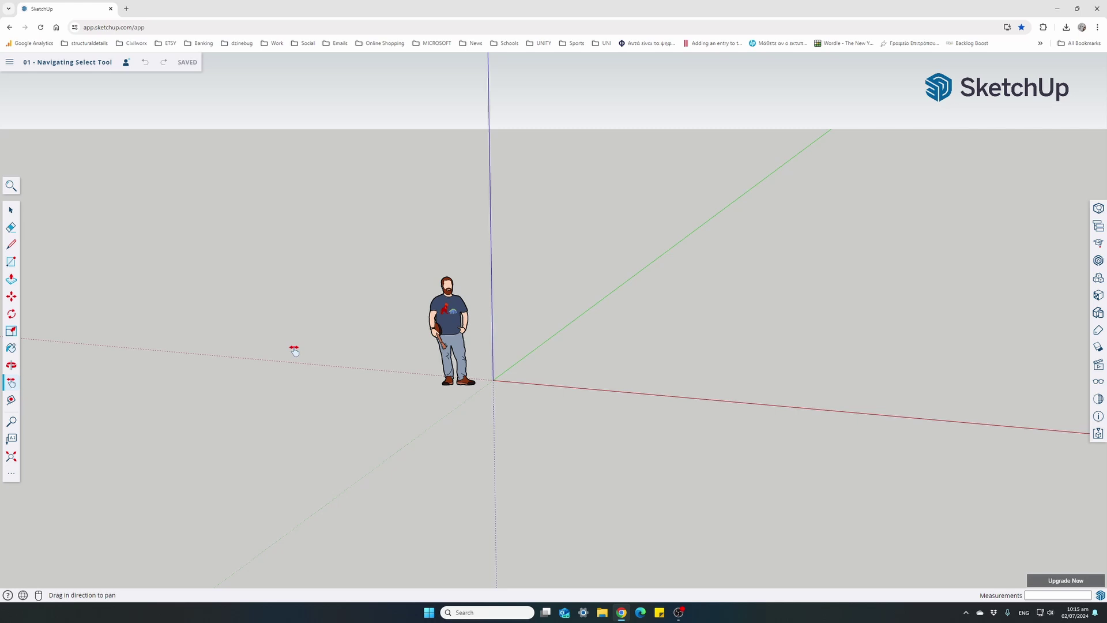
drag(294, 351, 286, 327)
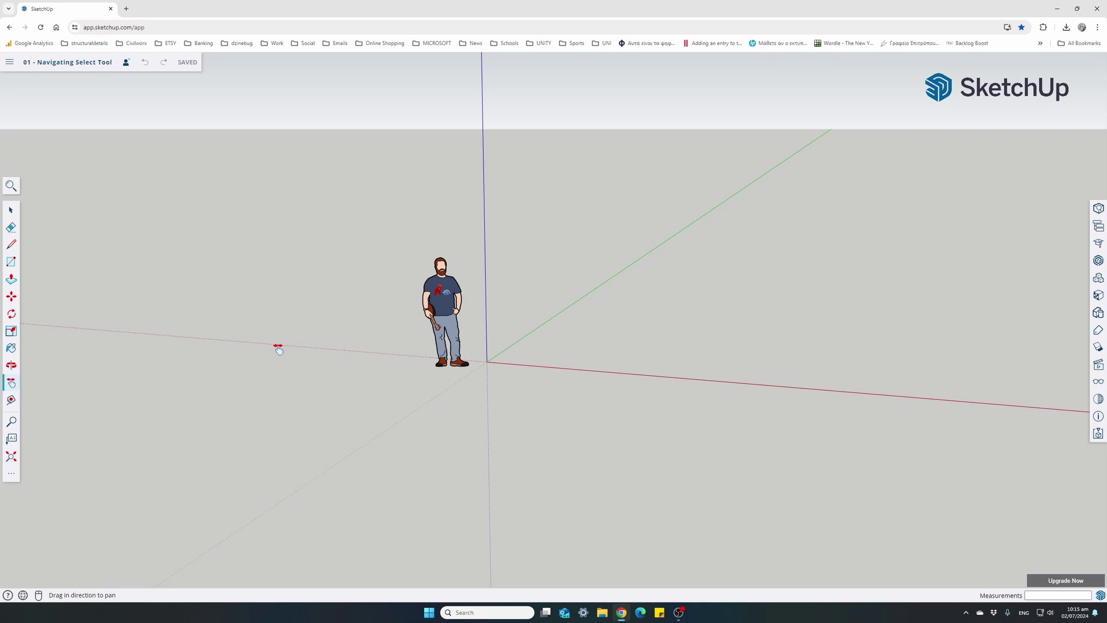
key(space)
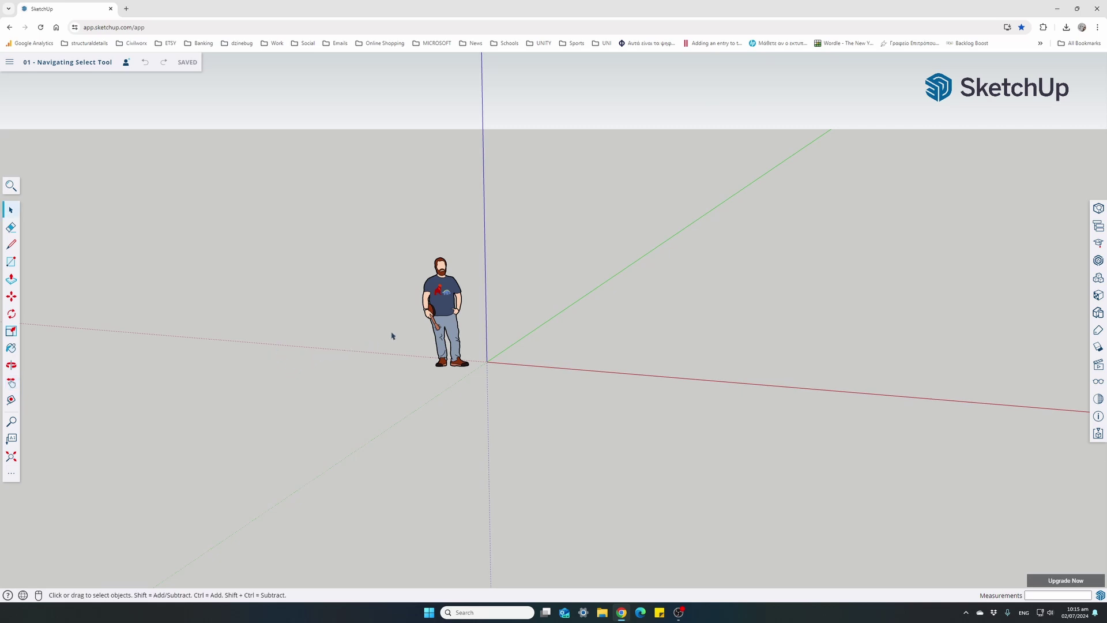
Step: Orbit with O and pan until the horizon sits higher and Ty lies left of the origin
key(o)
mouse_move(392, 333)
mouse_down()
mouse_move(423, 348)
mouse_move(487, 319)
mouse_move(449, 346)
mouse_move(375, 321)
mouse_move(393, 344)
mouse_move(410, 343)
mouse_move(393, 330)
mouse_up()
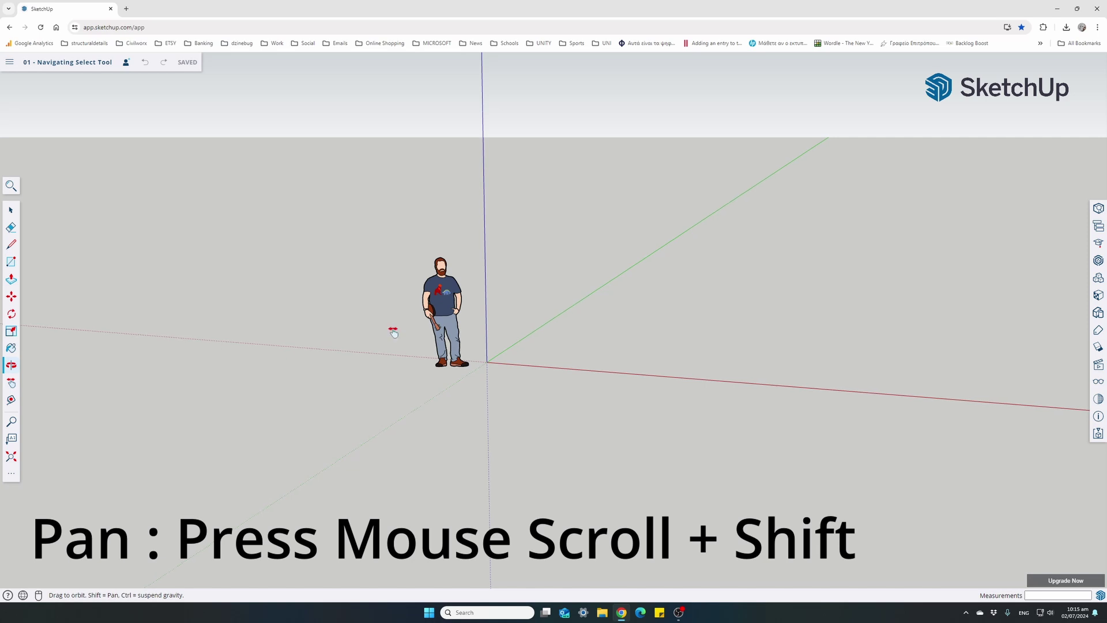
mouse_move(394, 333)
shift+middle_down()
mouse_move(465, 323)
mouse_move(509, 338)
mouse_move(391, 339)
shift+middle_up()
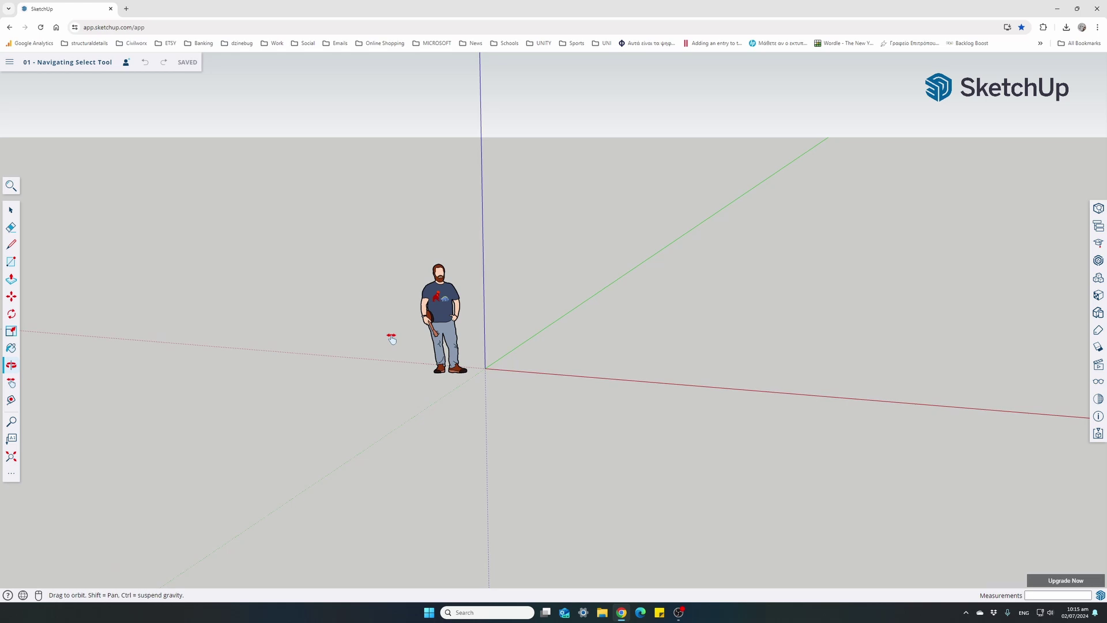
mouse_move(388, 331)
mouse_down()
mouse_move(482, 319)
mouse_move(410, 344)
mouse_move(316, 348)
mouse_move(423, 349)
mouse_move(390, 334)
mouse_up()
key(space)
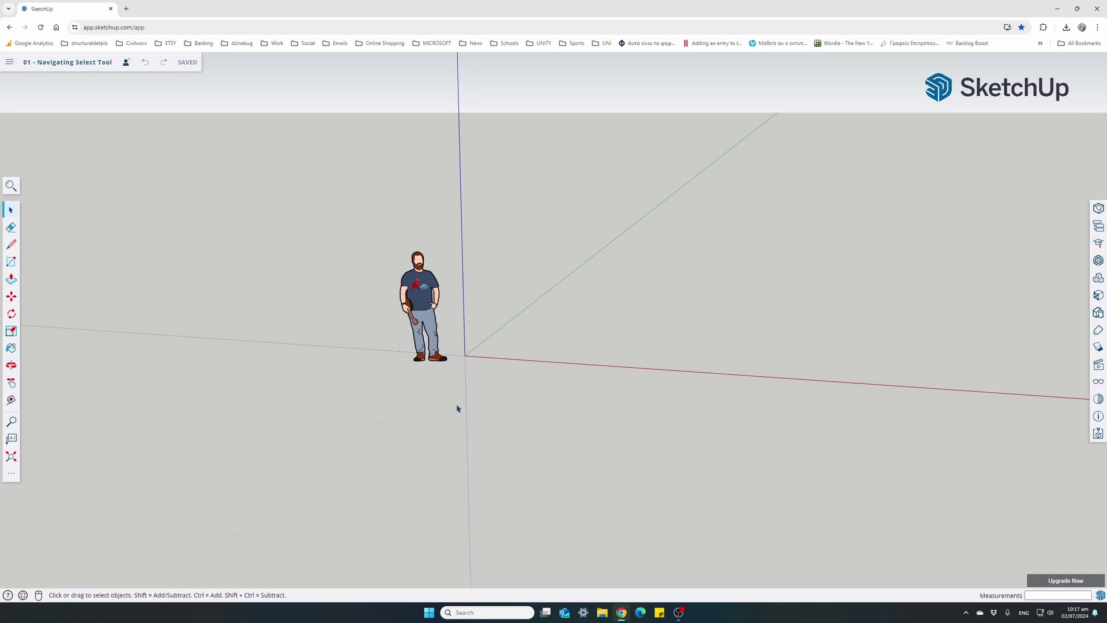
Step: Zoom and orbit around Ty, then use Shift+Z zoom extents so the figure fills the viewport
scroll(454, 317, up, 5)
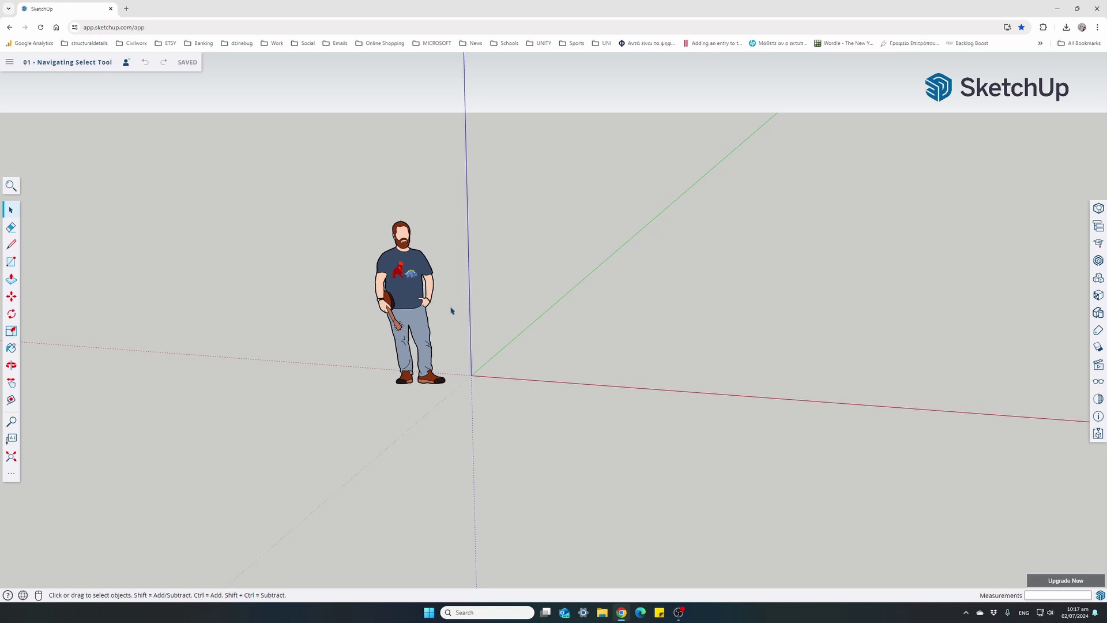
scroll(436, 287, down, 3)
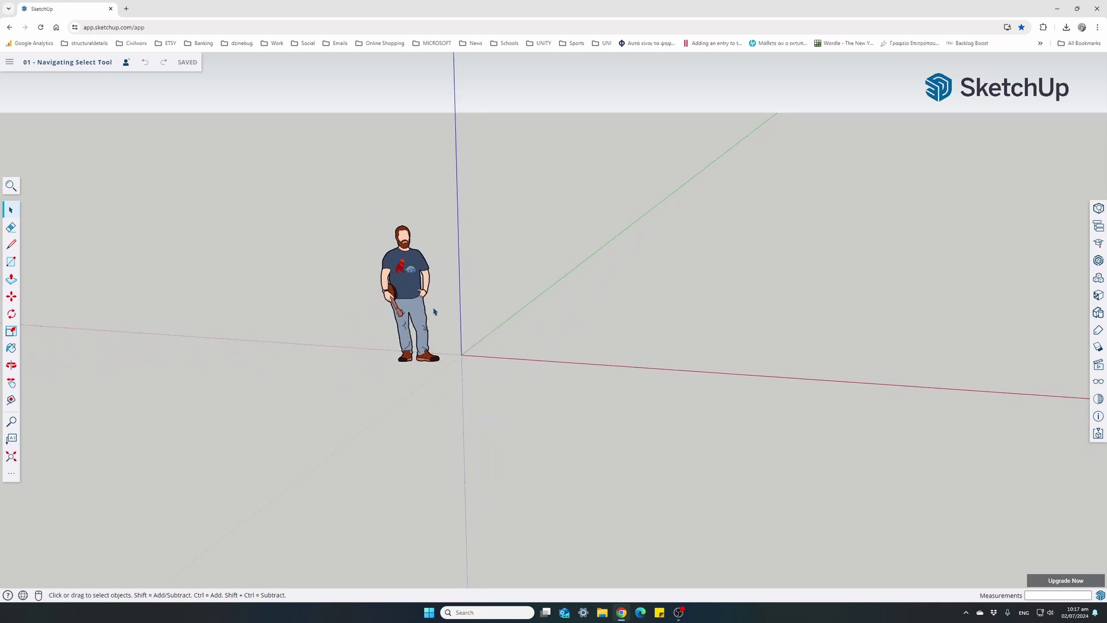
key(o)
drag(435, 308, 409, 355)
key(space)
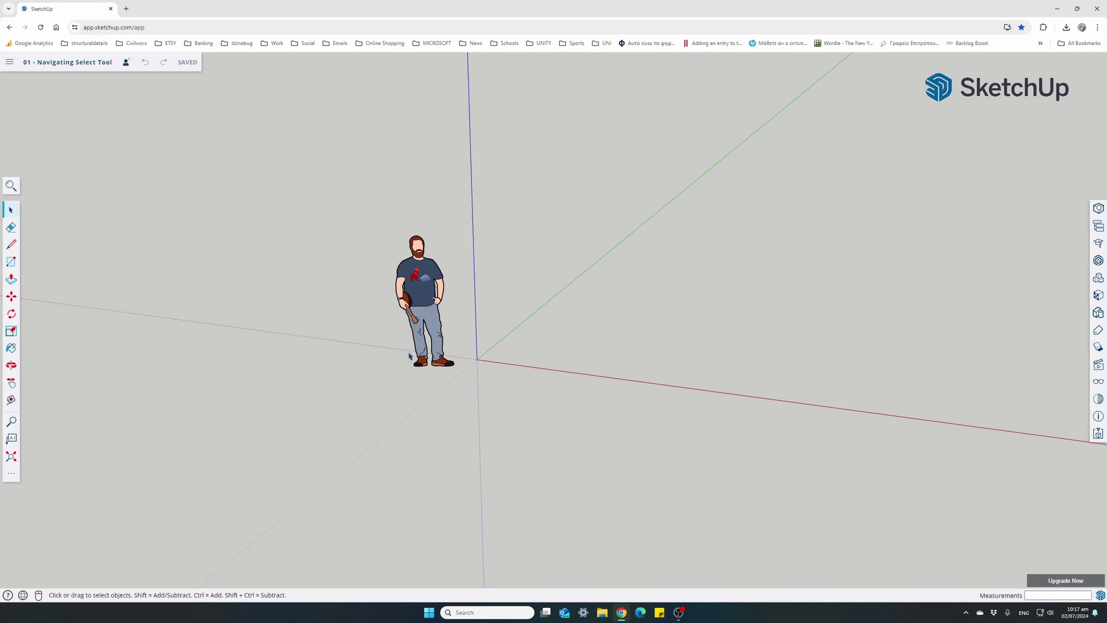
key(shift+z)
scroll(409, 355, down, 2)
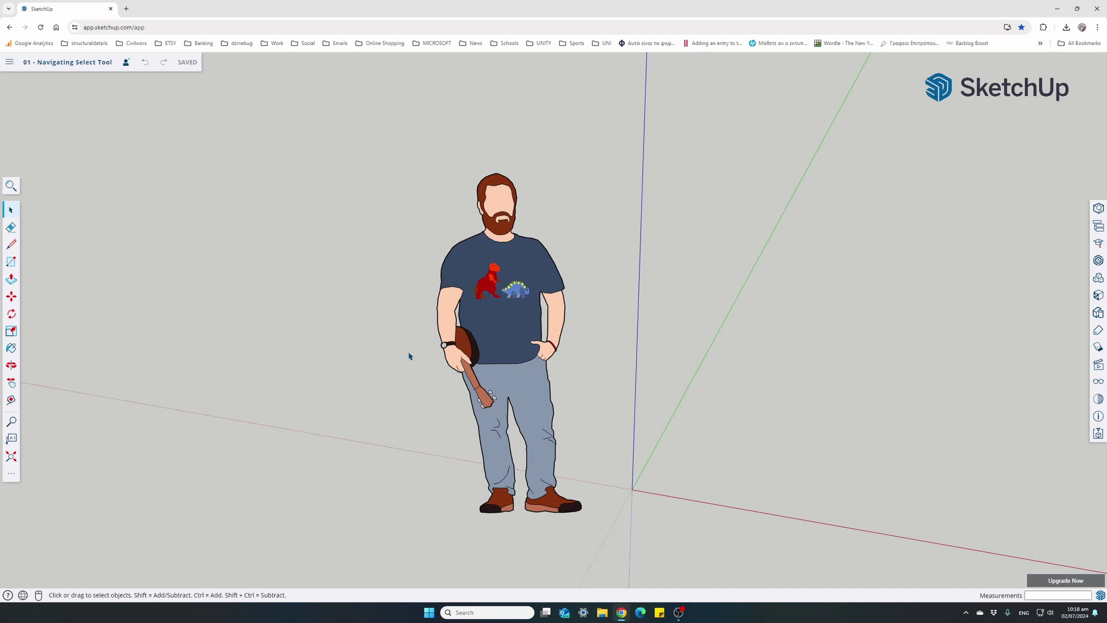
Step: Zoom out and switch between the Line and Select tools, ending on Select
scroll(283, 314, down, 3)
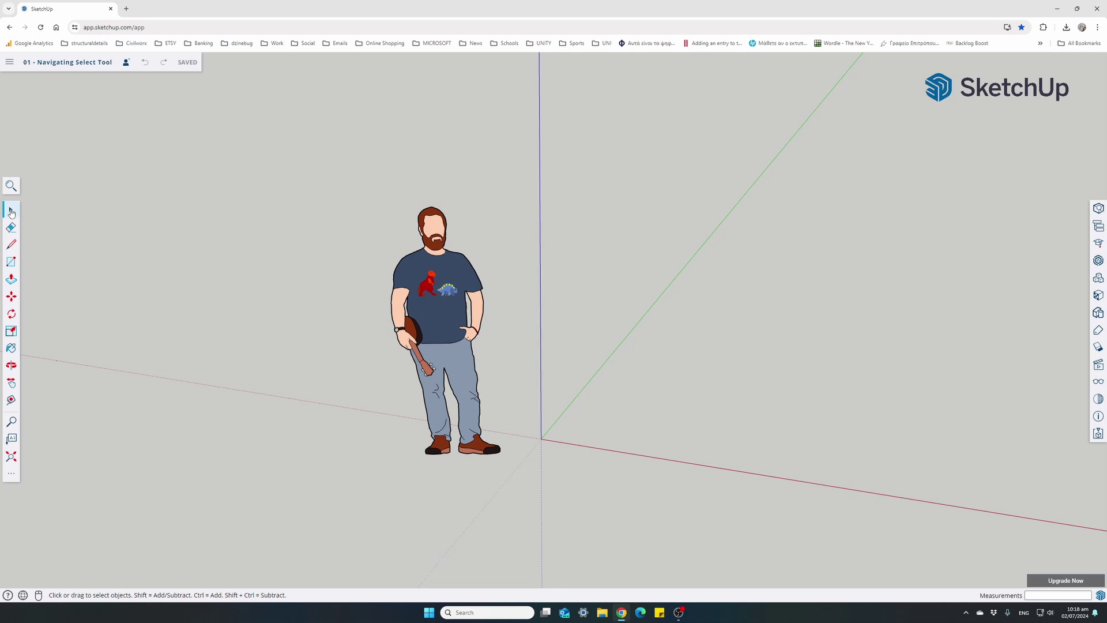
click(10, 249)
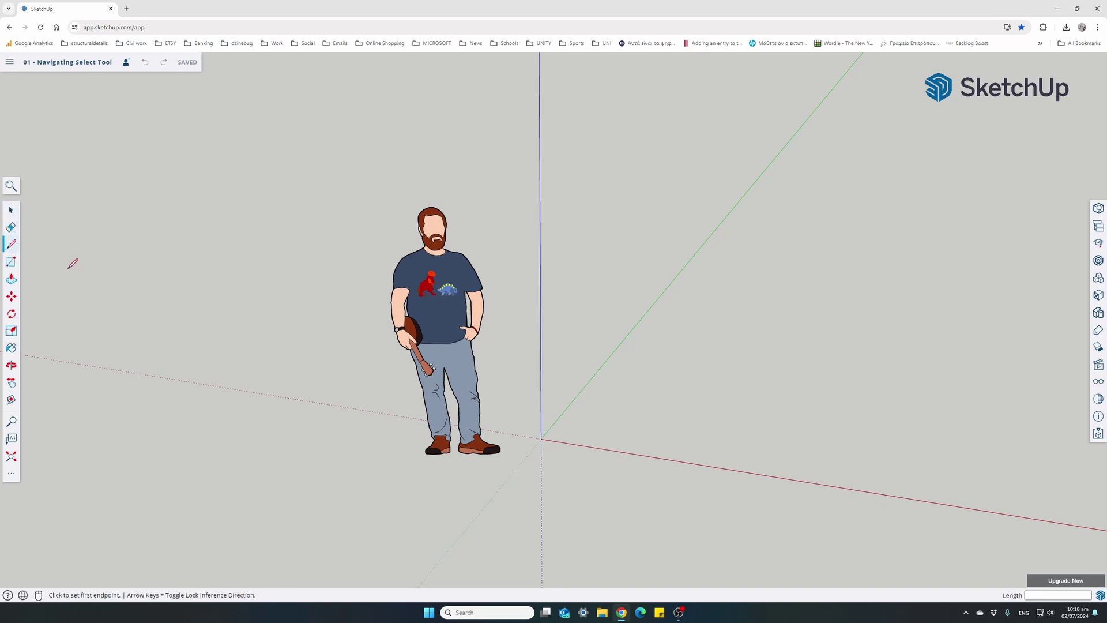
click(11, 211)
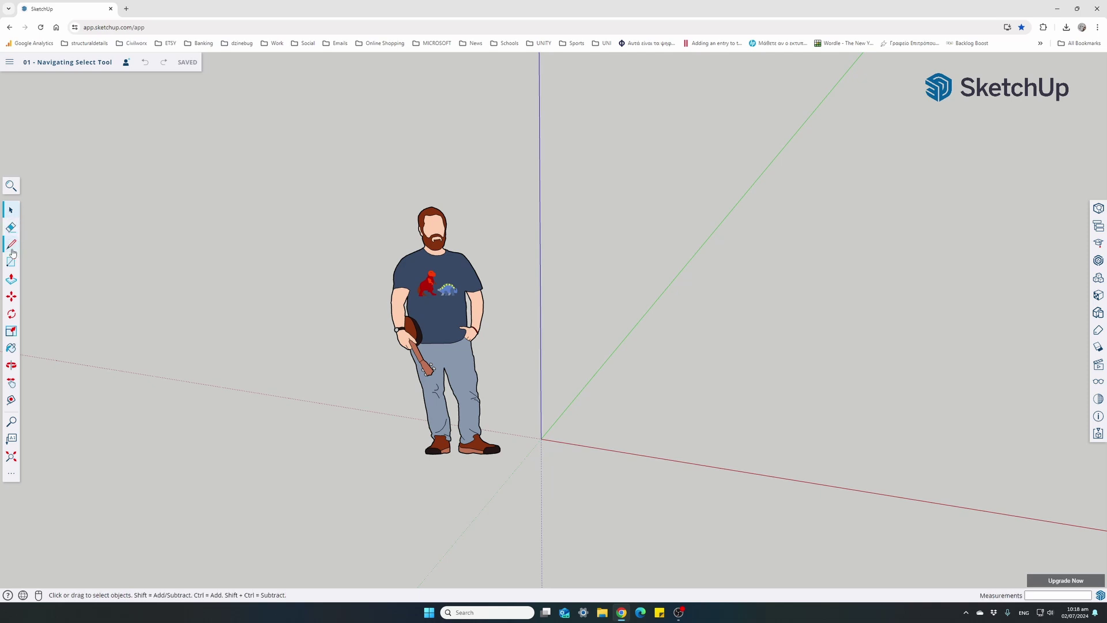
click(10, 244)
key(space)
Step: Click-select Ty and clear it, then window-select him left to right and clear again
click(427, 319)
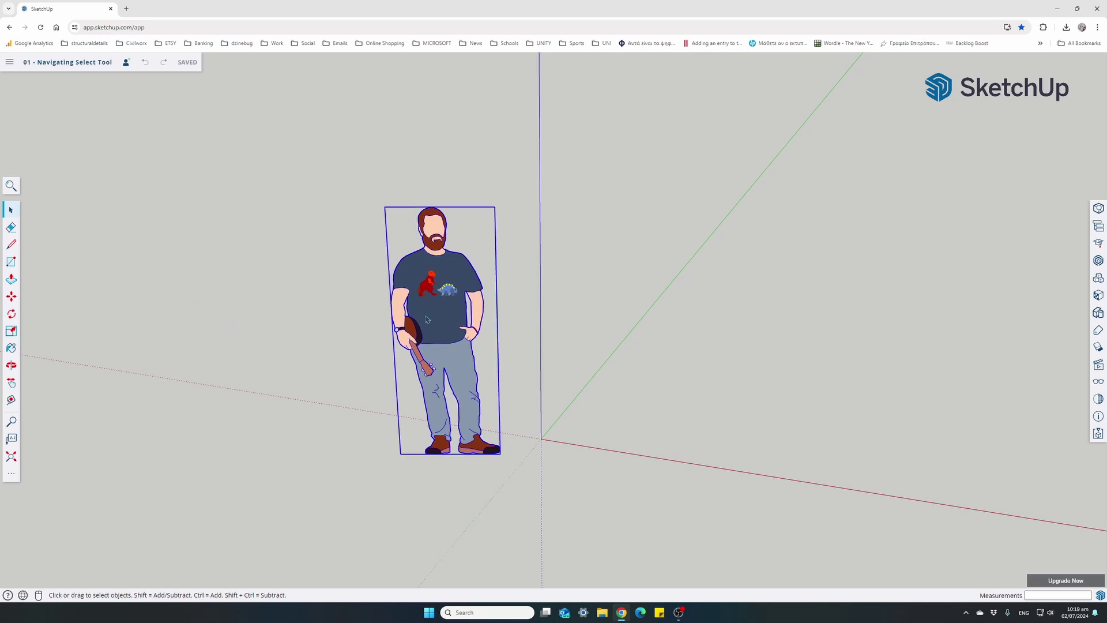
click(317, 350)
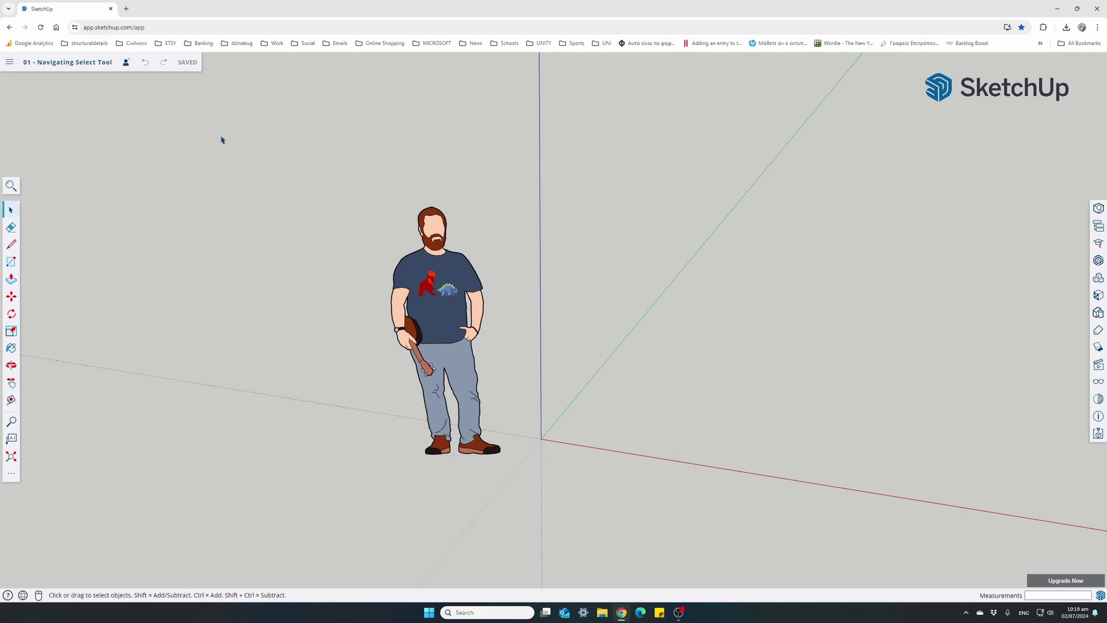
drag(220, 136, 512, 472)
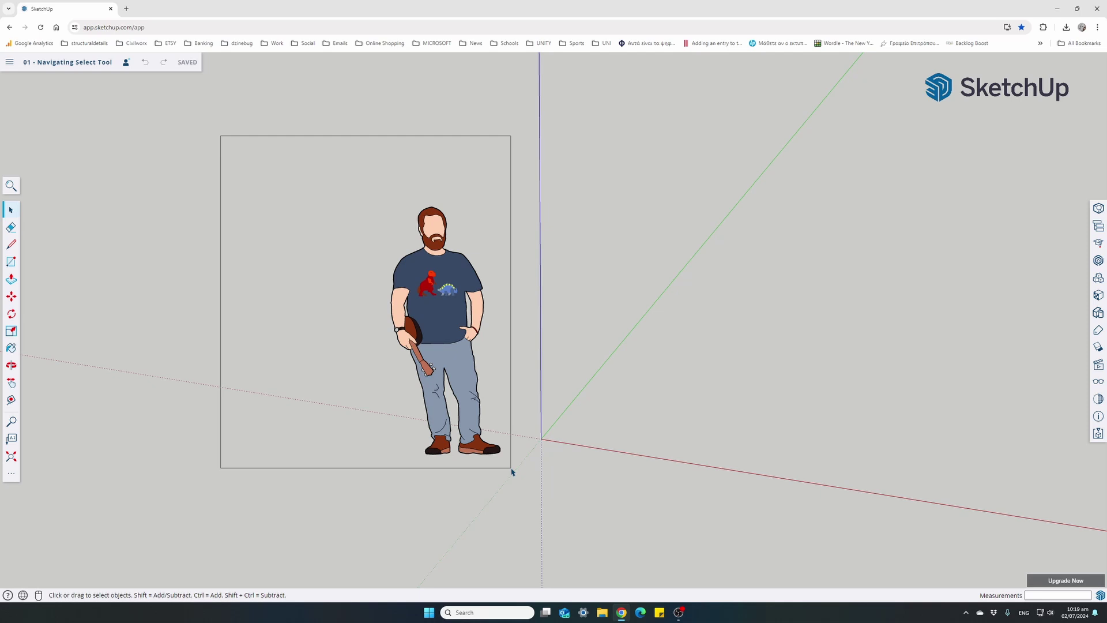
drag(511, 471, 511, 471)
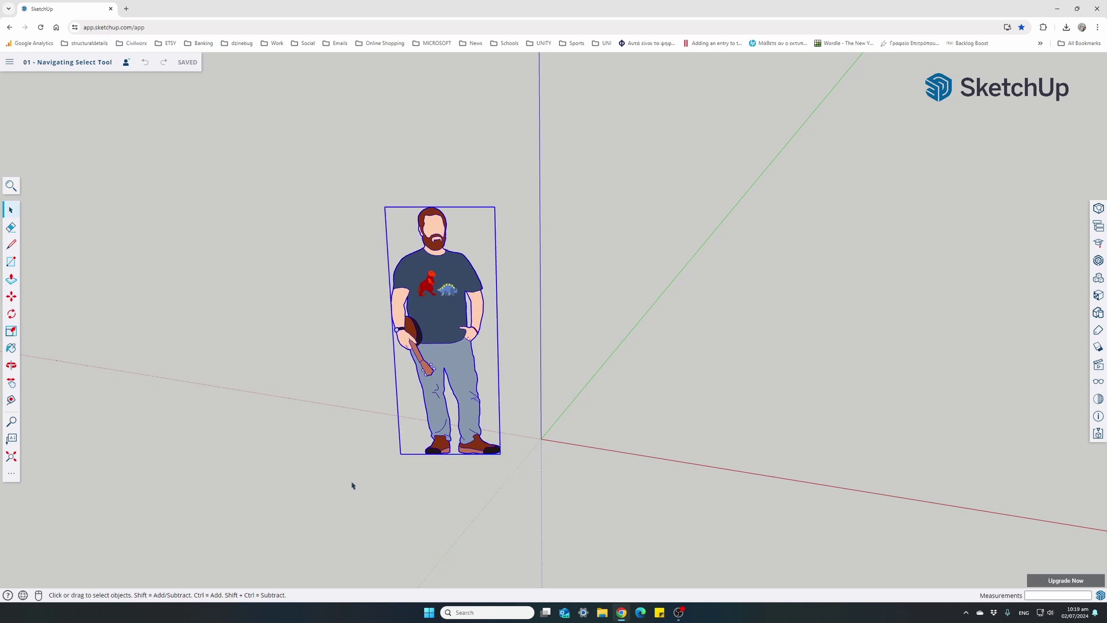
click(308, 335)
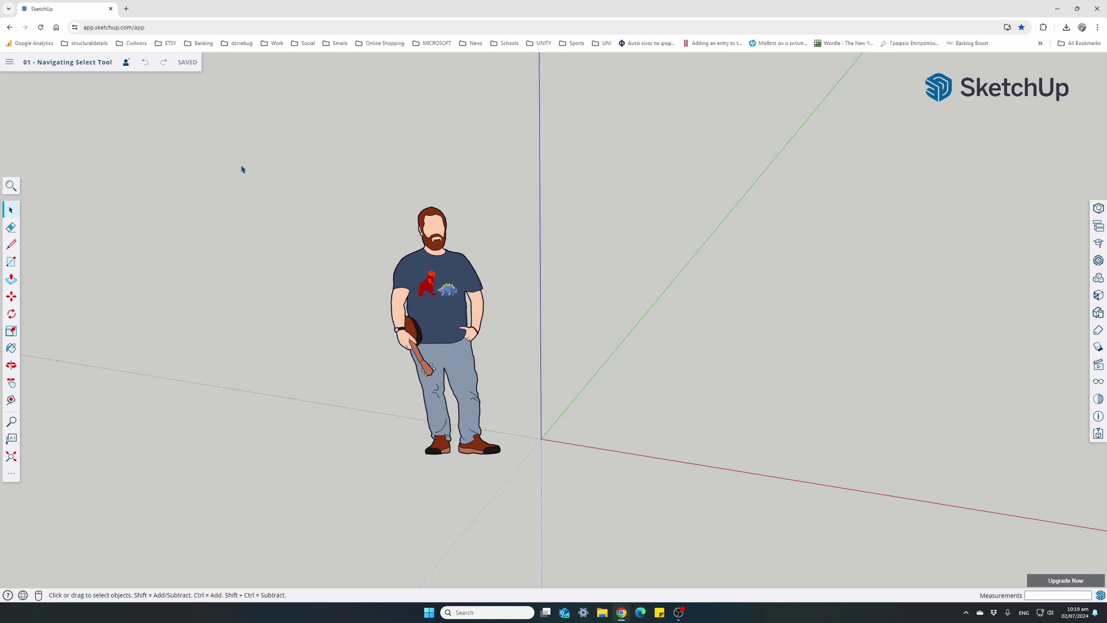
drag(241, 156, 471, 475)
drag(635, 148, 482, 338)
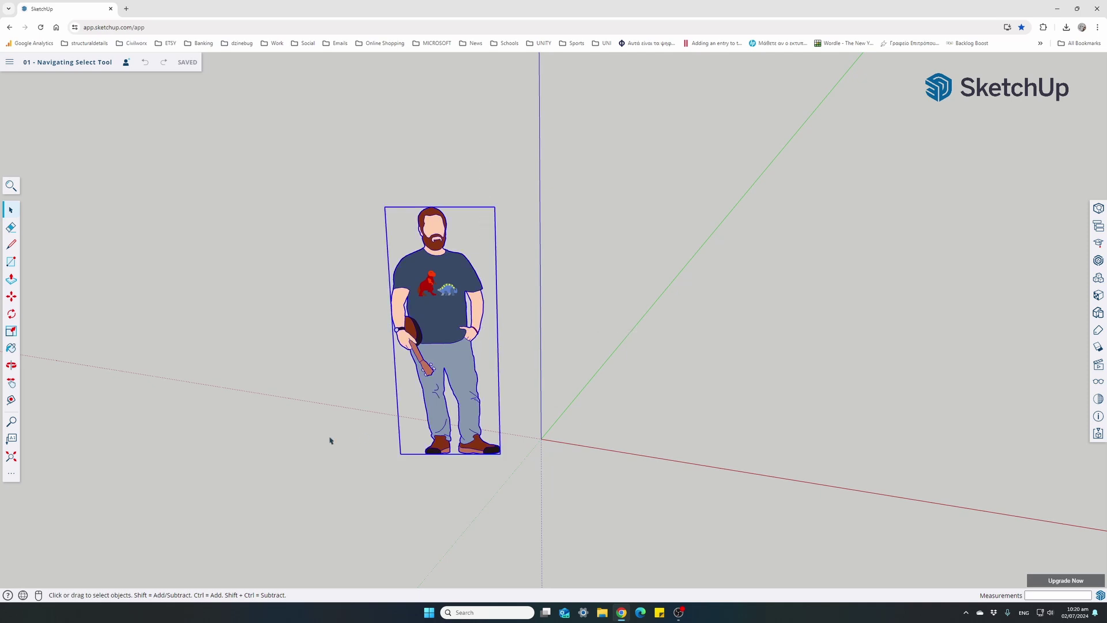
click(294, 440)
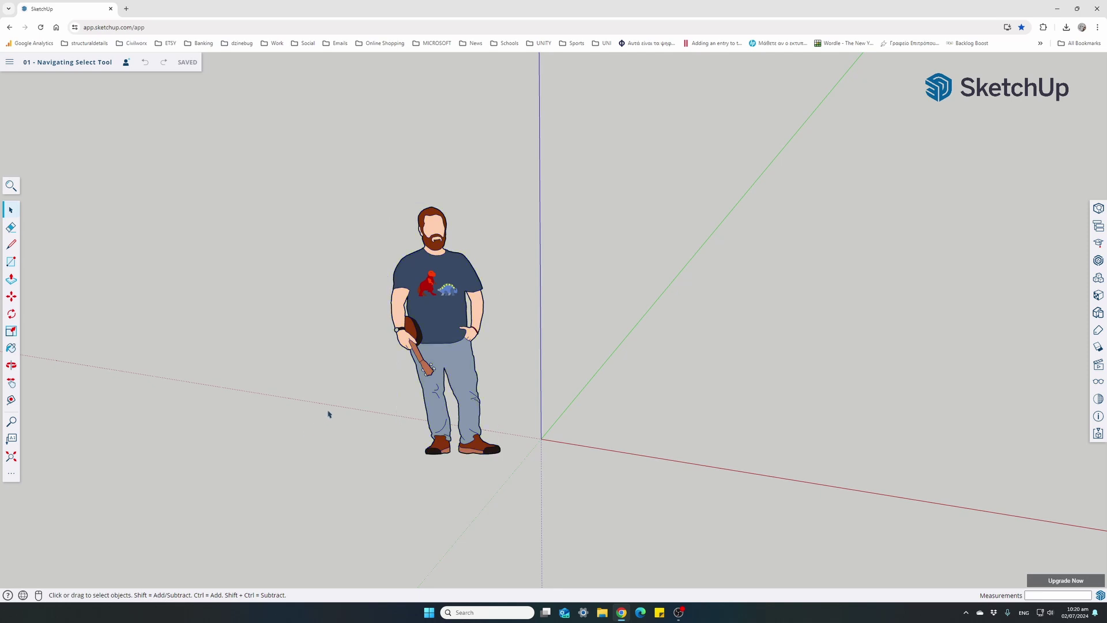
click(430, 298)
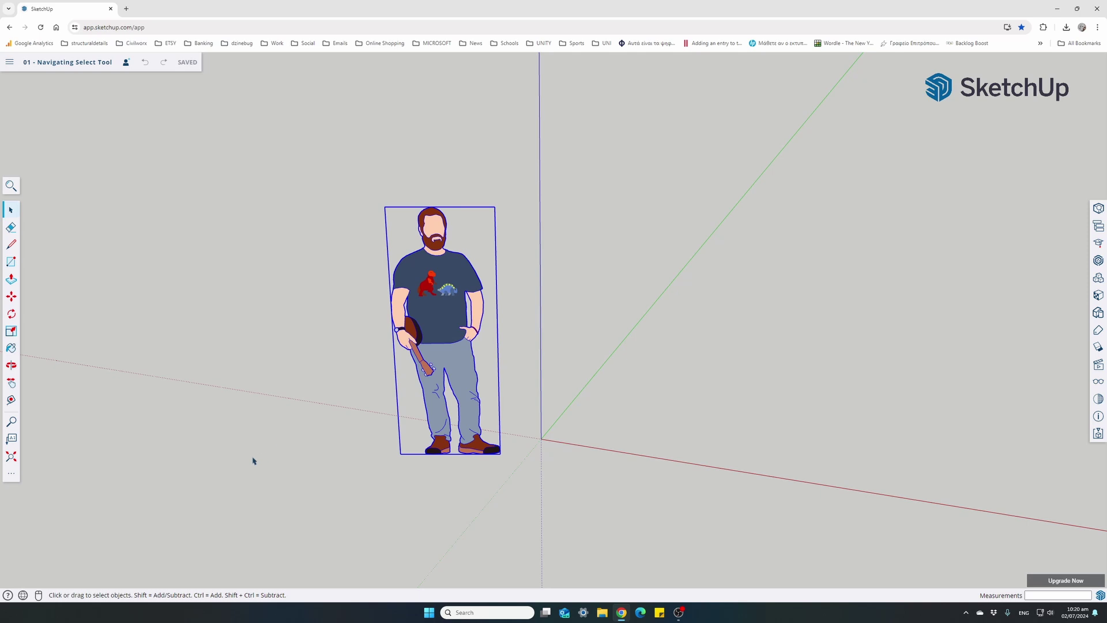
click(213, 498)
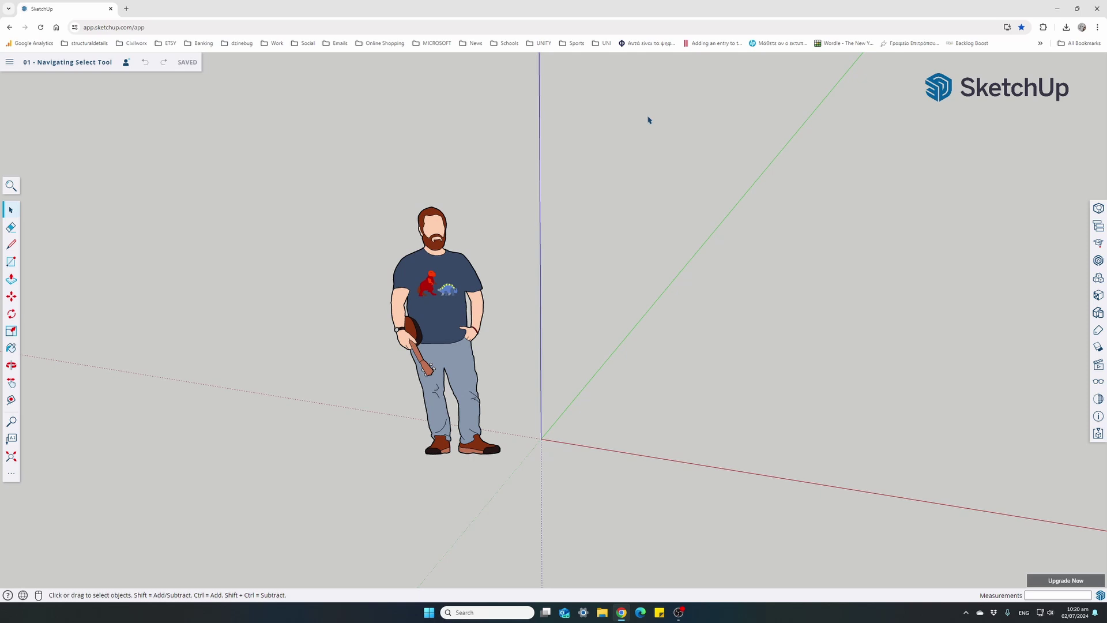
drag(257, 154, 503, 469)
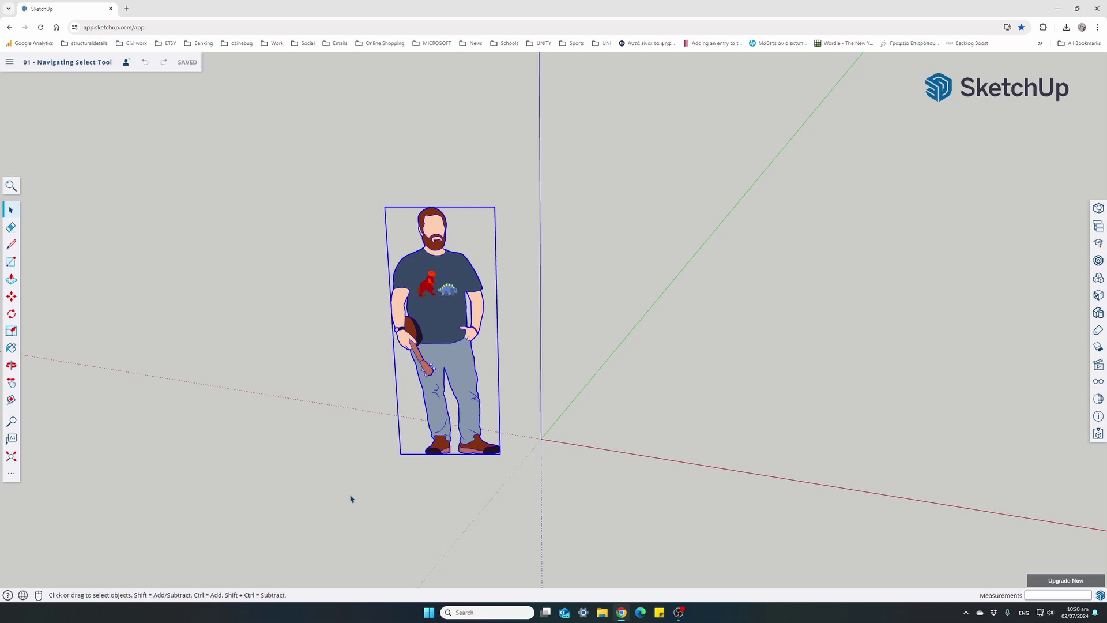
click(378, 479)
drag(659, 153, 476, 374)
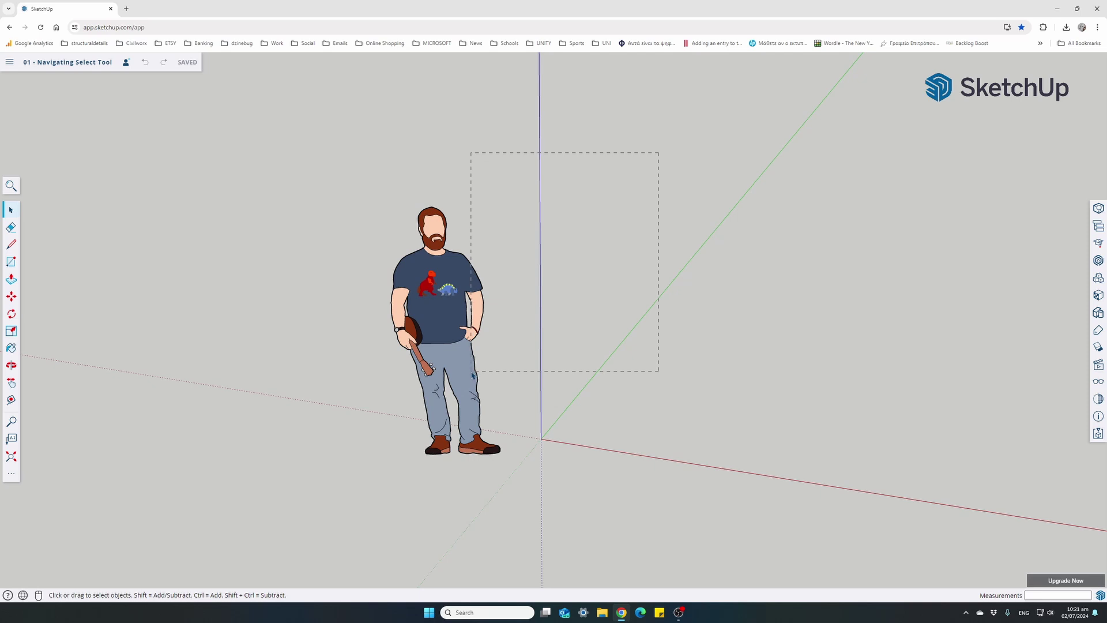
drag(472, 375, 473, 375)
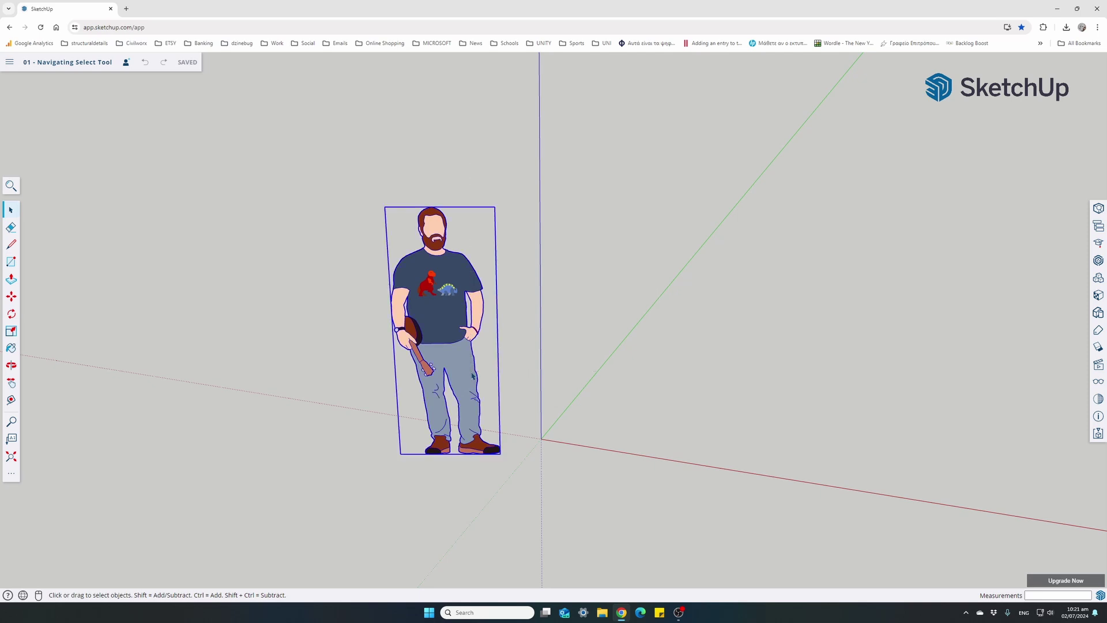
click(323, 419)
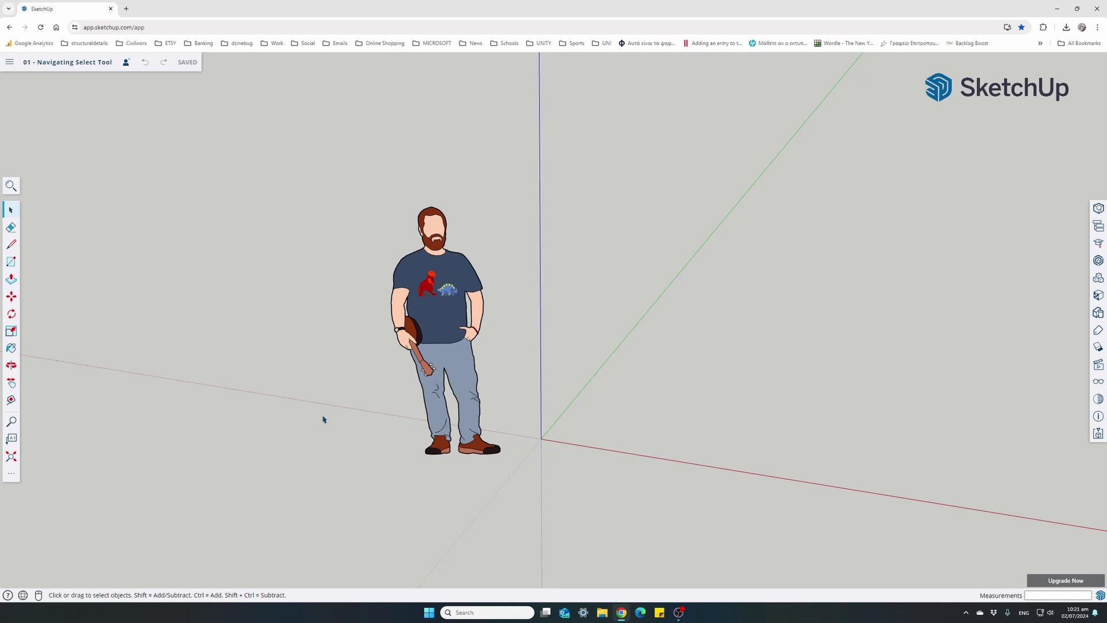
Step: Draw a rectangular face on the ground to the right of the Ty figure
click(11, 262)
click(589, 425)
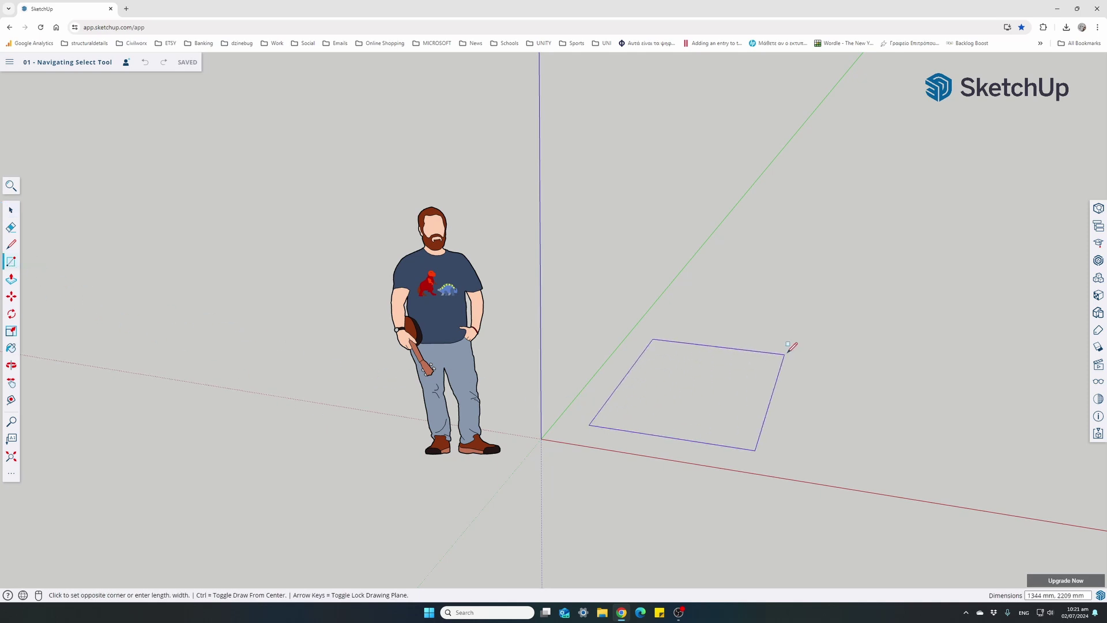
click(828, 328)
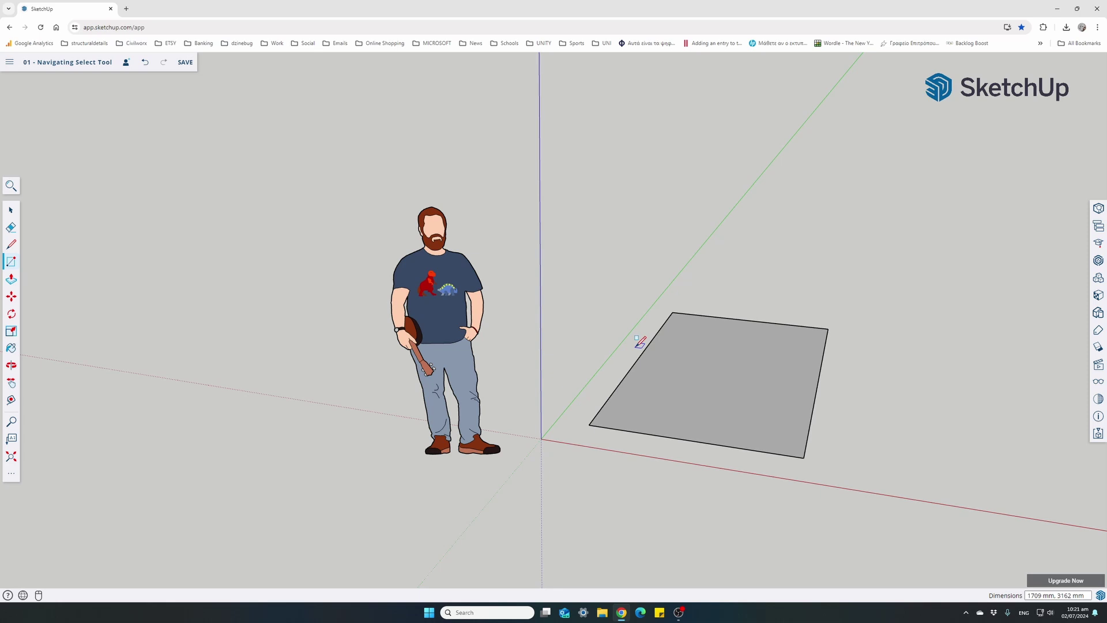
middle_drag(637, 340, 546, 383)
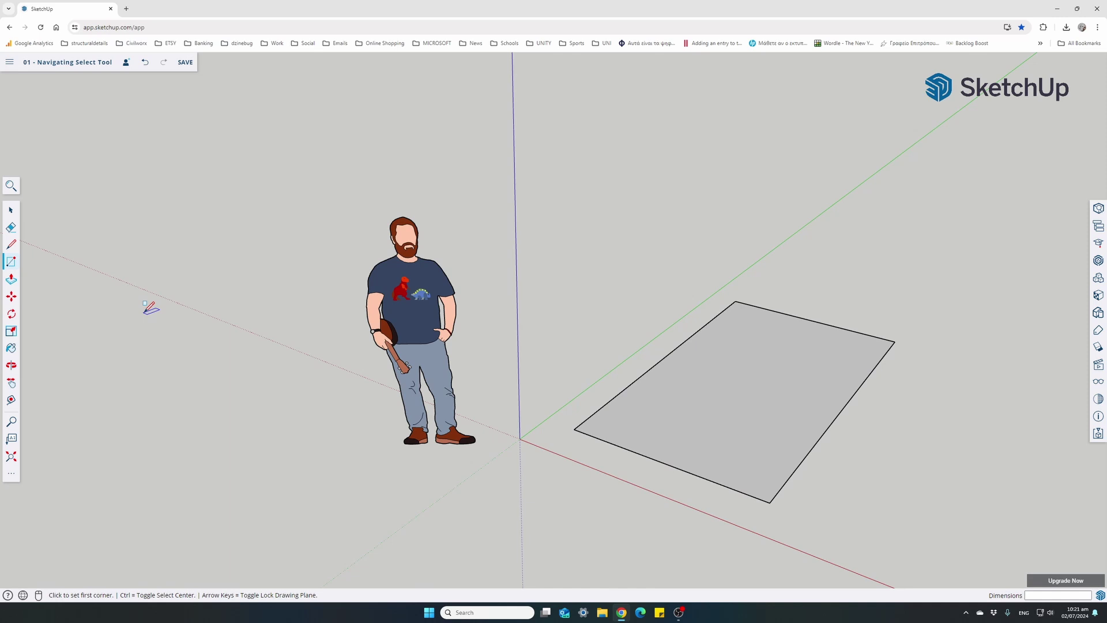
key(space)
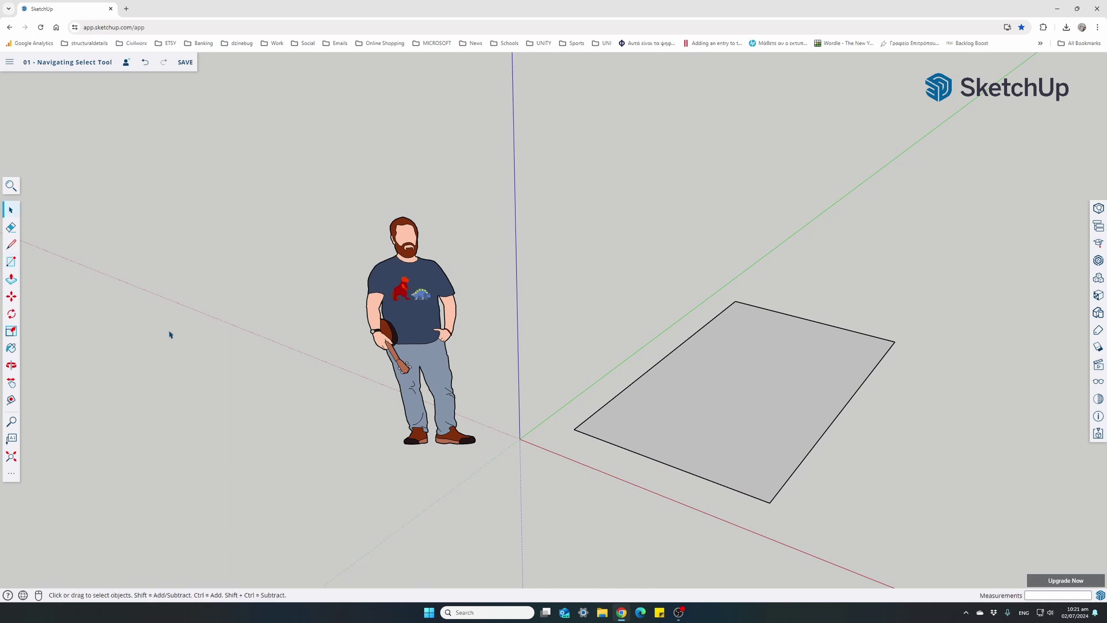
middle_drag(849, 472, 870, 458)
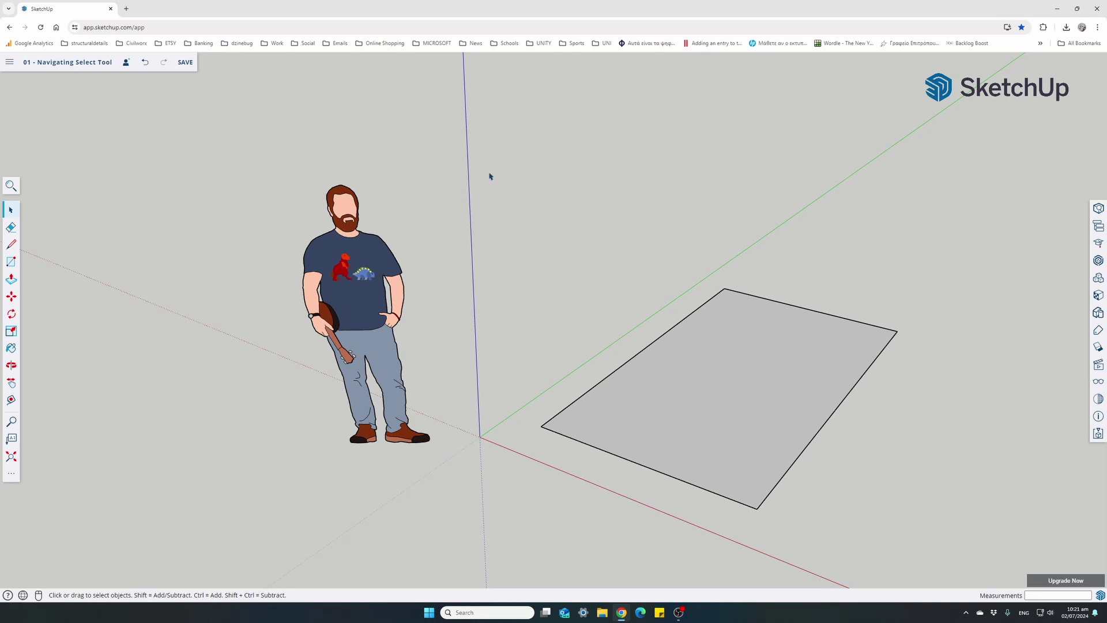
drag(489, 173, 916, 538)
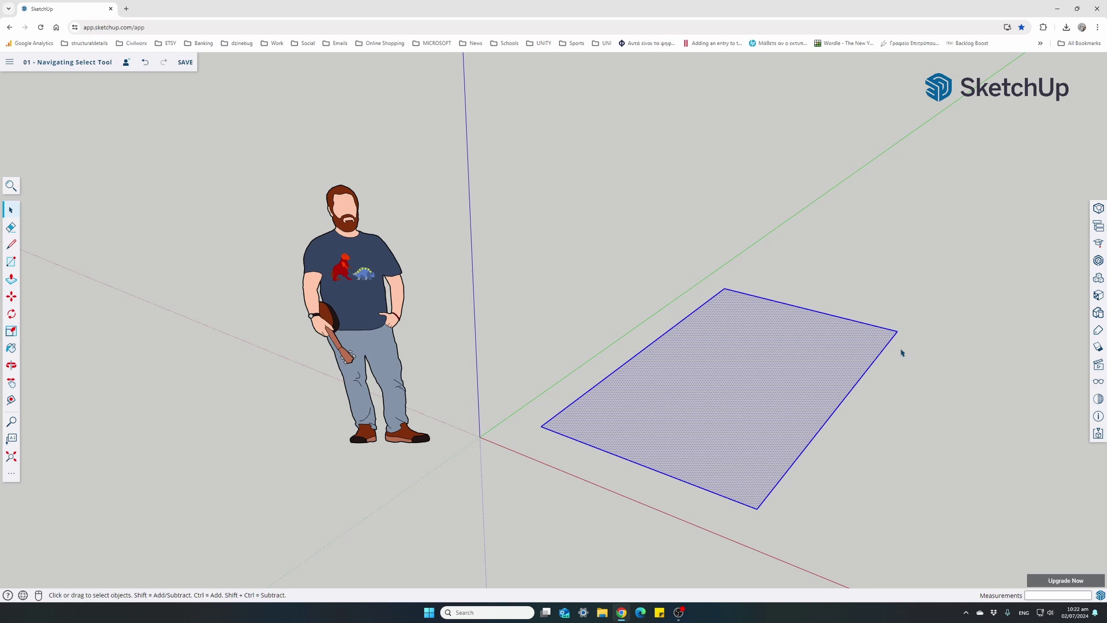
click(912, 470)
drag(494, 186, 732, 536)
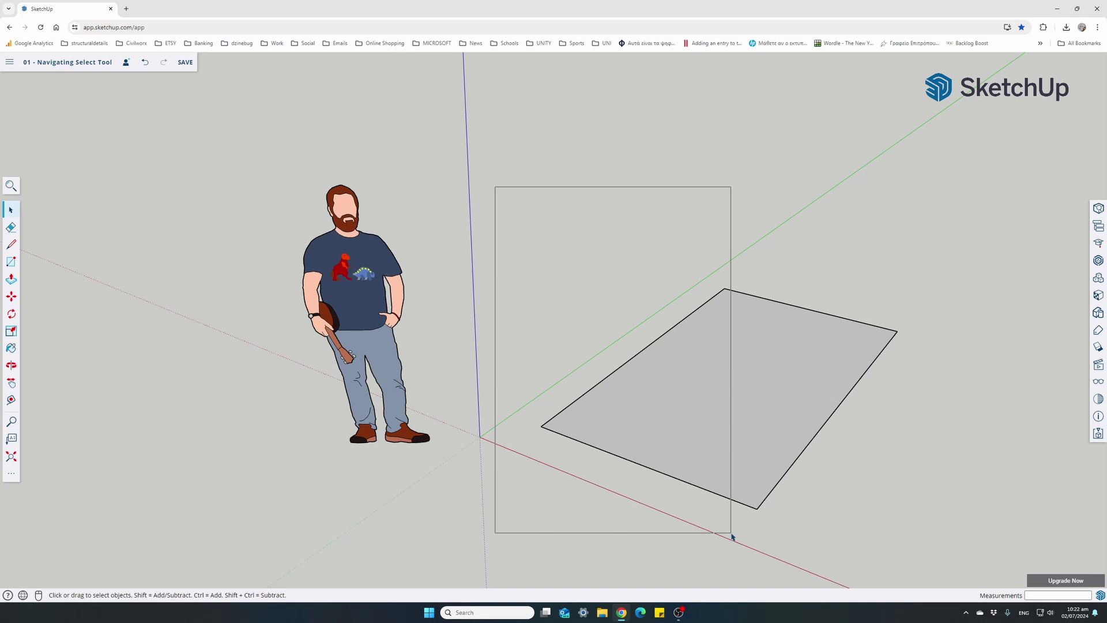
drag(732, 536, 725, 545)
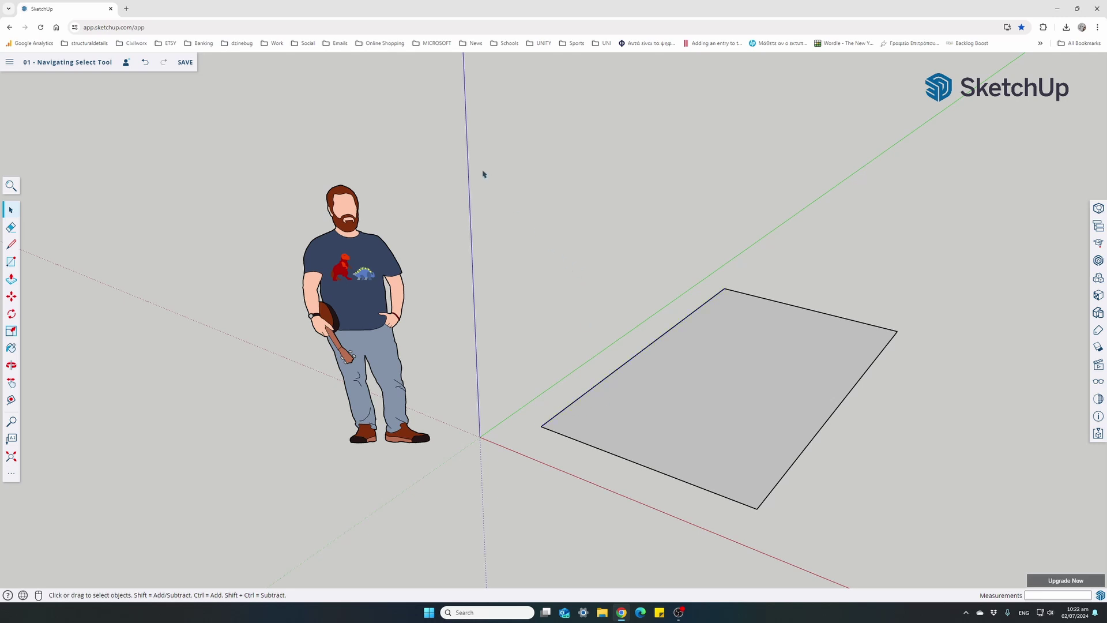
drag(482, 170, 777, 540)
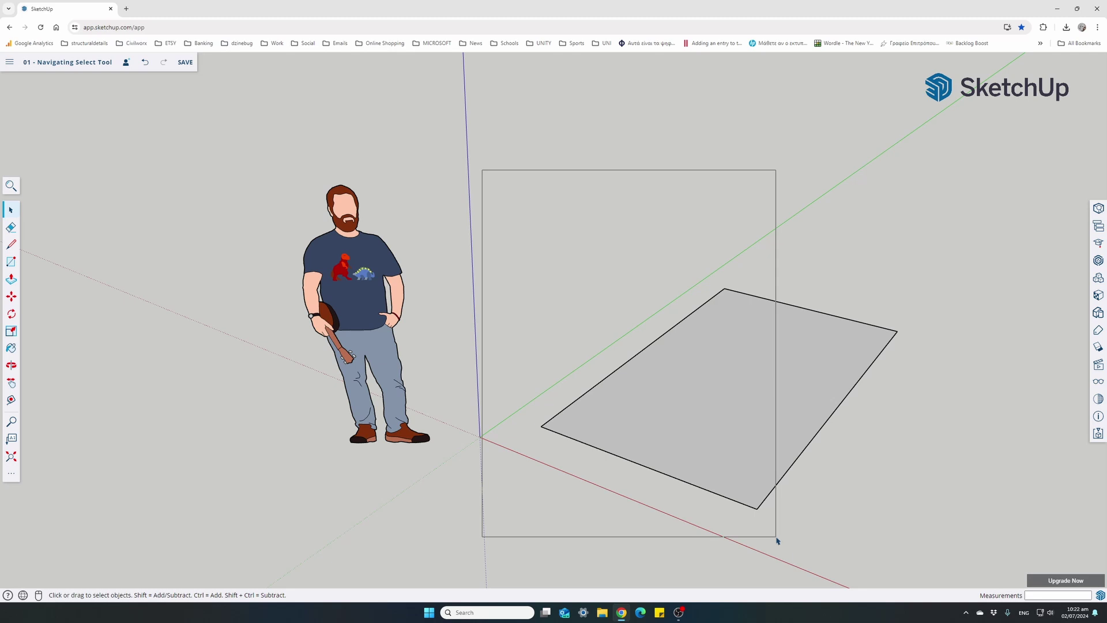
drag(777, 541, 777, 539)
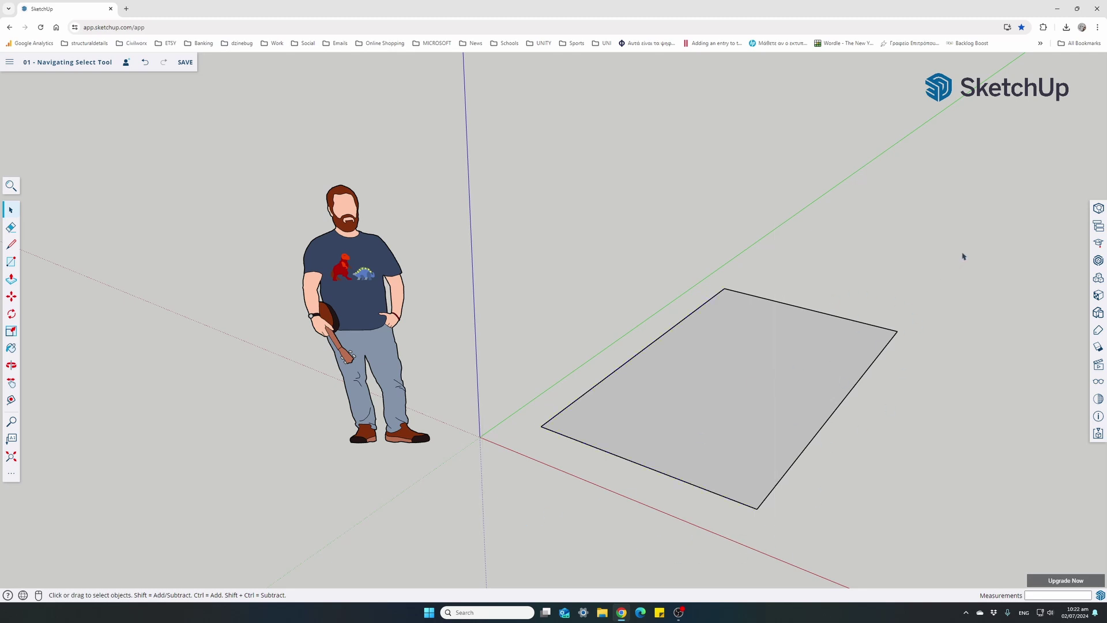
drag(963, 239, 870, 391)
drag(869, 391, 869, 392)
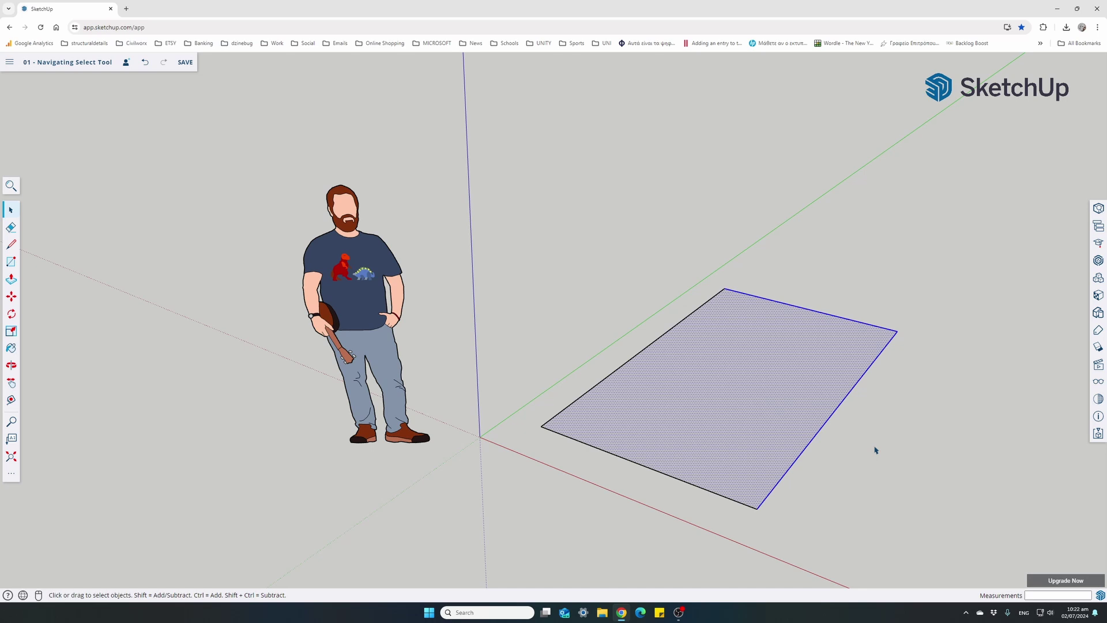
click(556, 236)
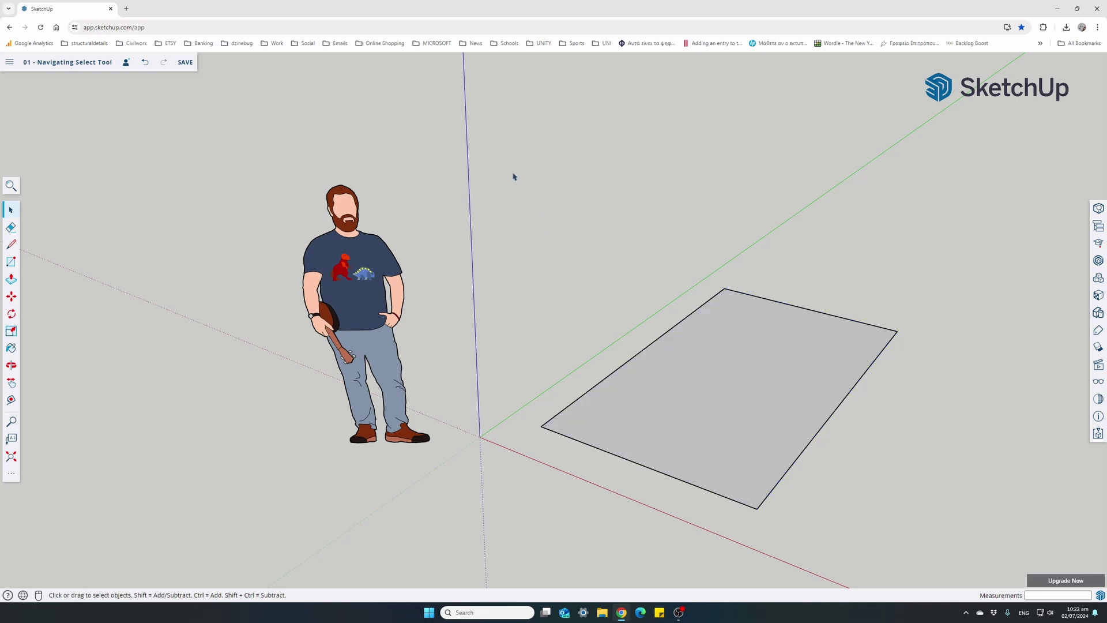
drag(513, 175, 746, 557)
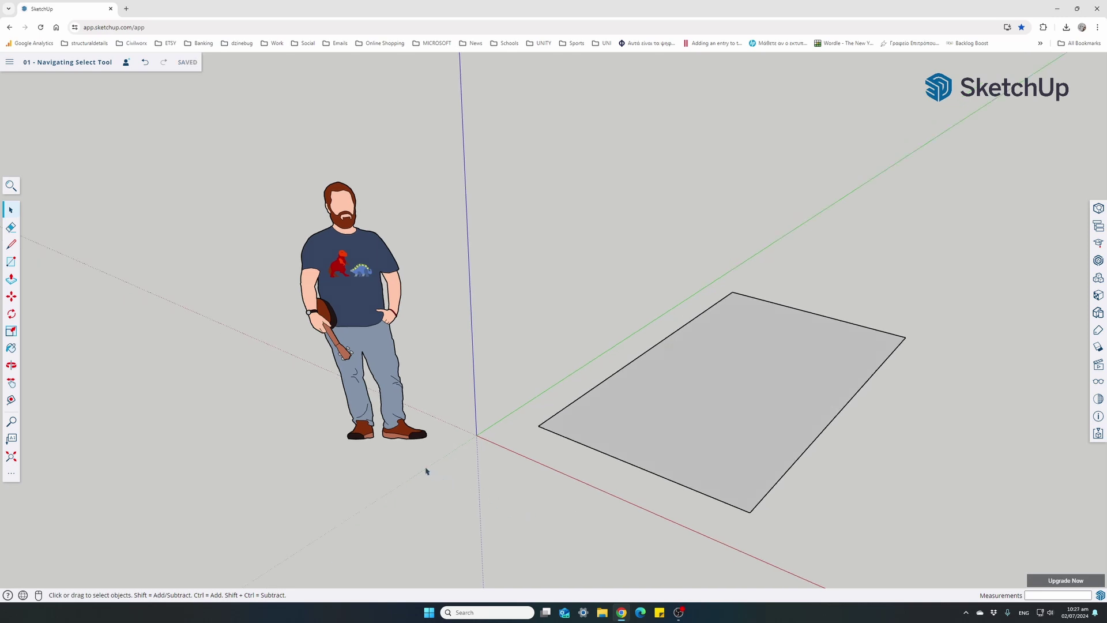
Step: Select the Ty figure and the rectangle together with a right-to-left crossing window
key(o)
drag(427, 471, 687, 502)
key(space)
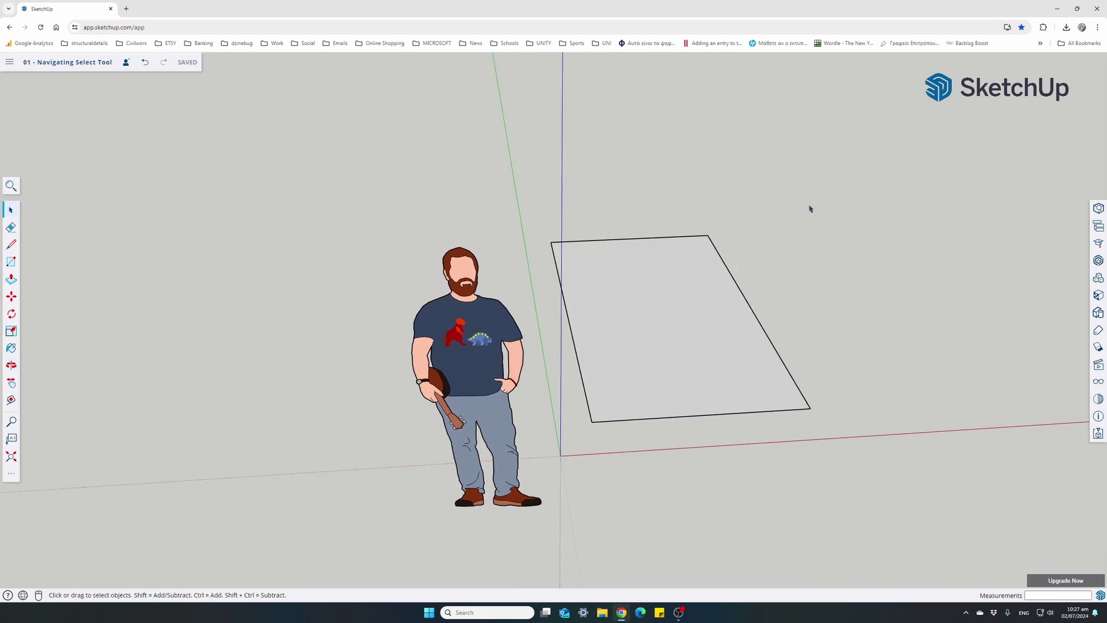
drag(807, 132, 530, 542)
drag(531, 542, 473, 544)
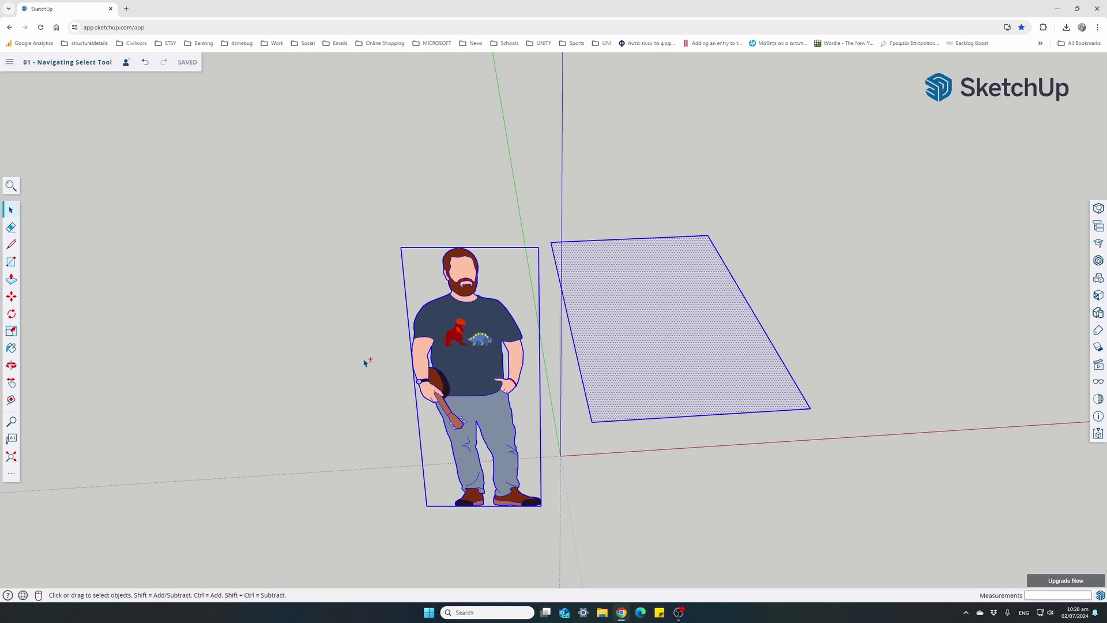
Step: Shift-click to remove the figure and face from the selection, then add the face back
shift+click(451, 364)
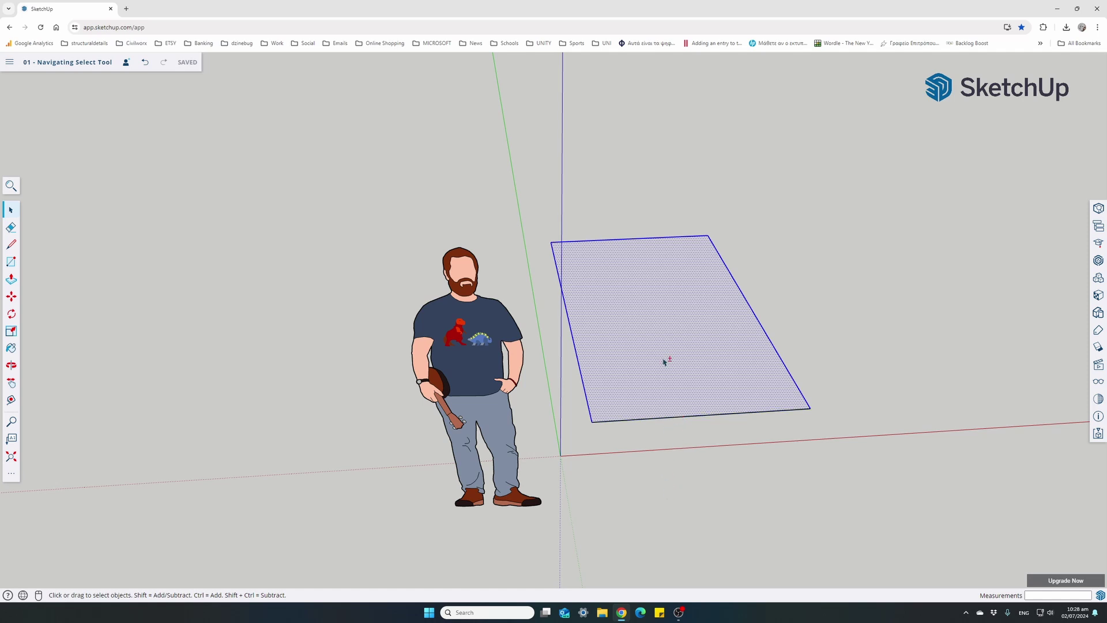
shift+click(664, 380)
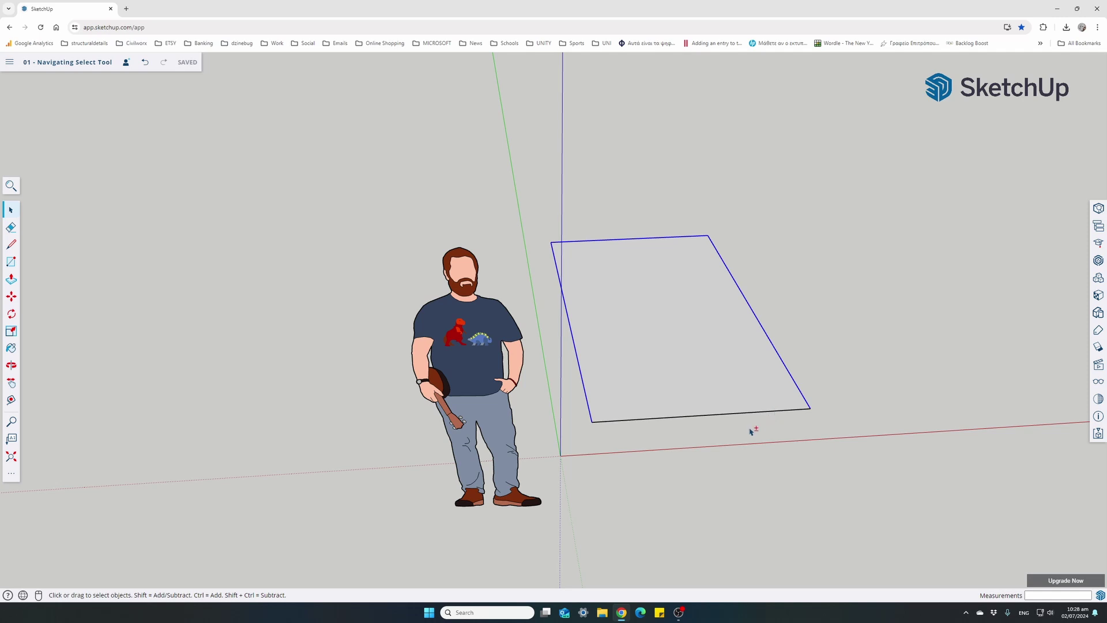
shift+click(678, 345)
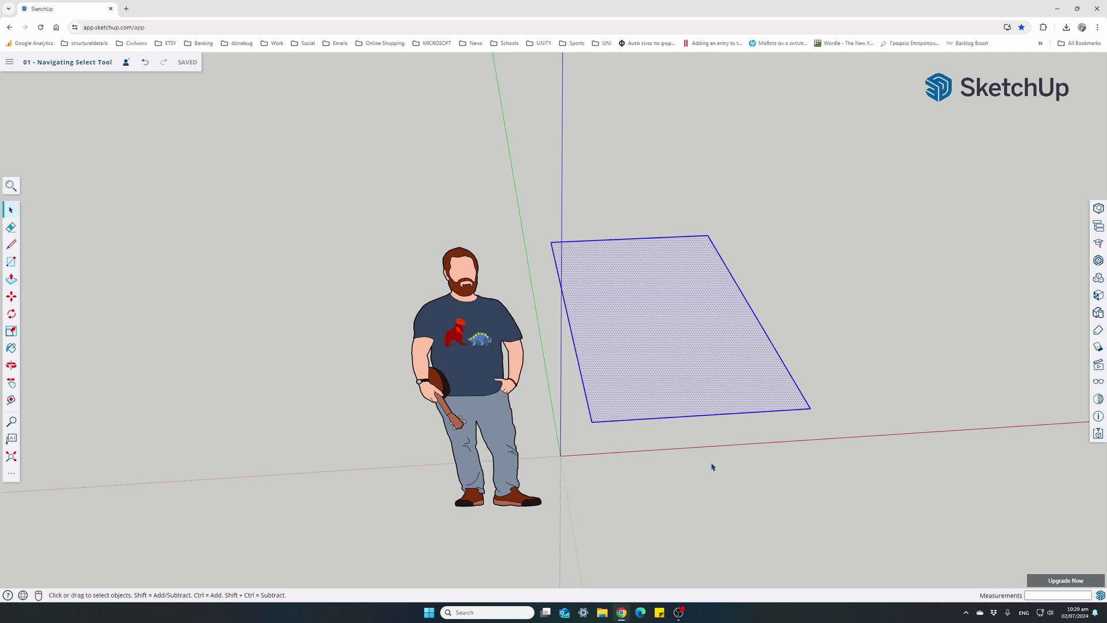
middle_drag(674, 485, 517, 504)
Step: Crossing-select the rectangle's right side, add the bottom edge, and subtract the face
click(514, 505)
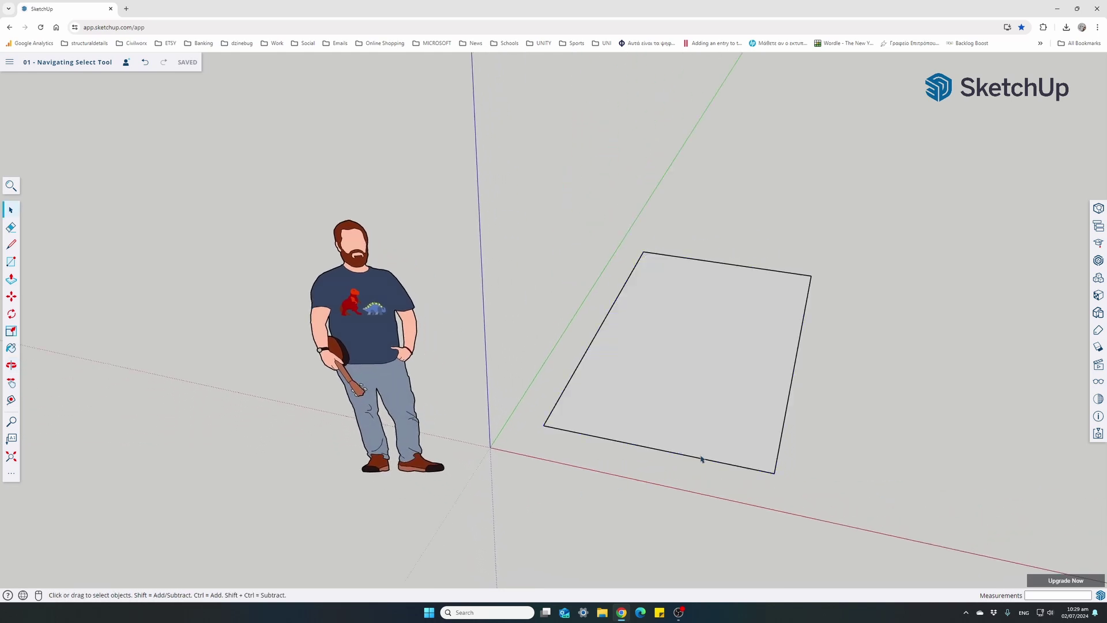
drag(870, 204, 743, 432)
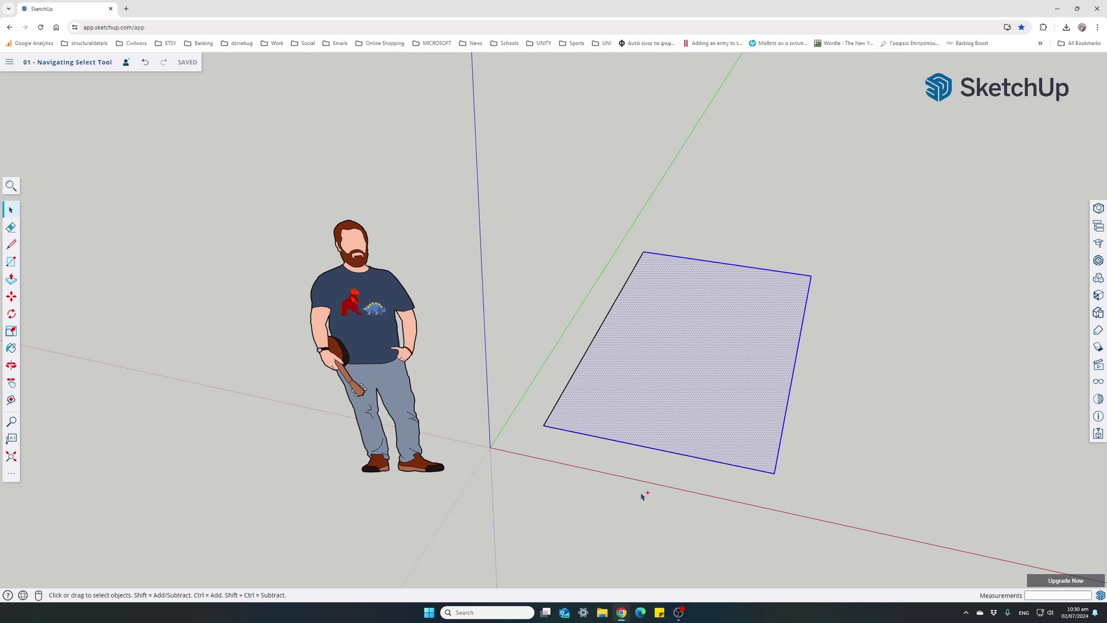
ctrl+click(654, 451)
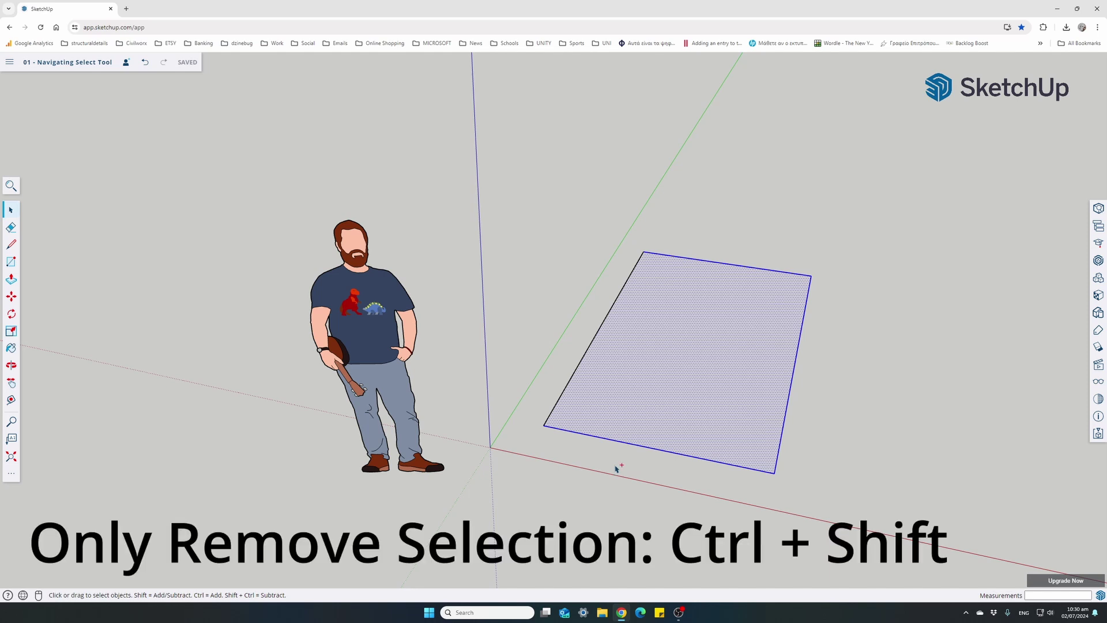
ctrl+shift+click(664, 361)
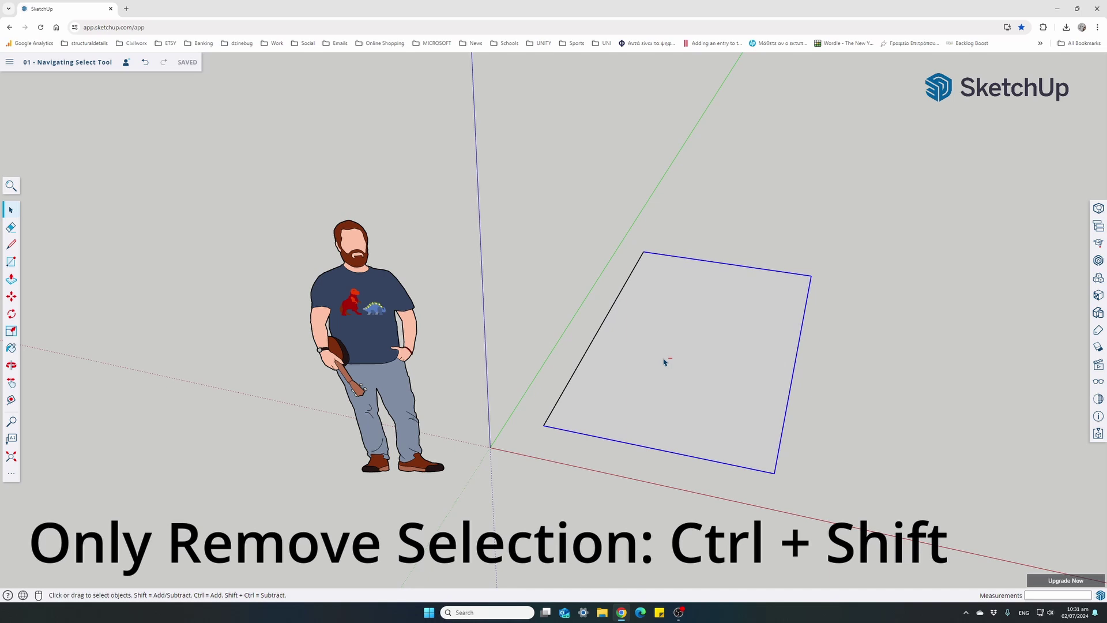
Step: Deselect the rectangle's top, right and bottom edges by clicking empty canvas space
click(586, 515)
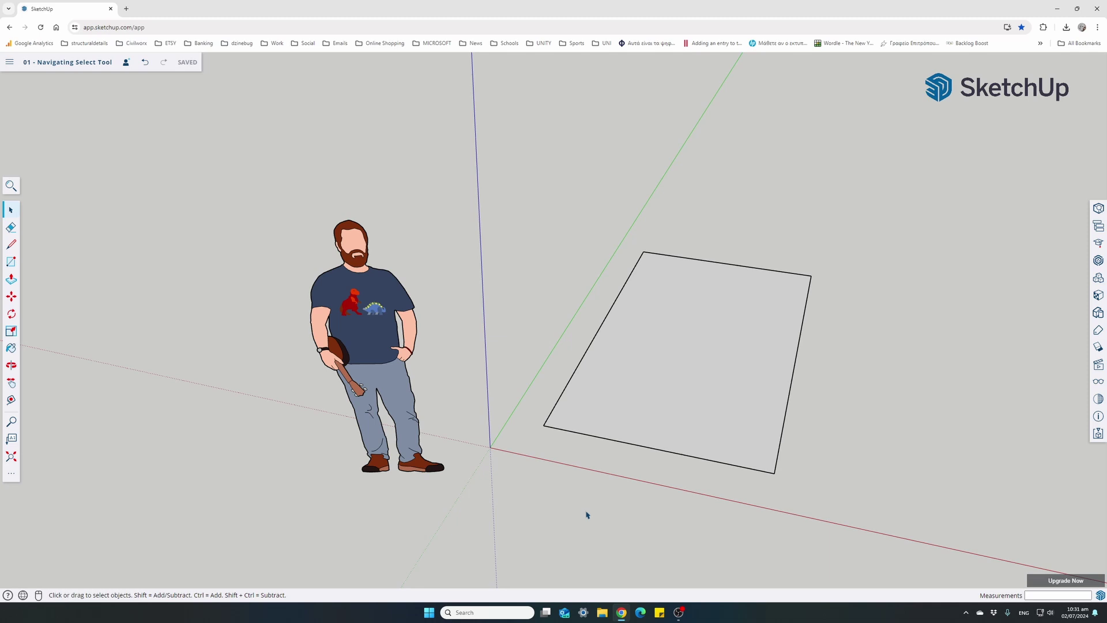